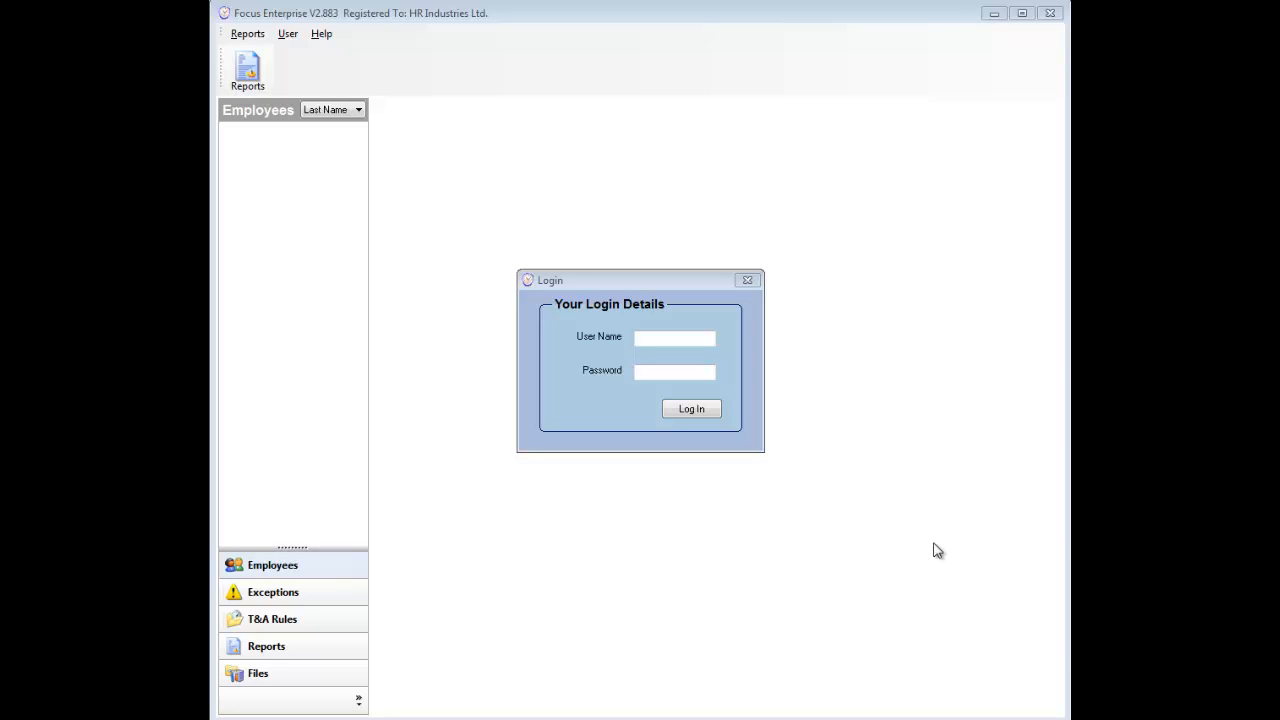
Step: Log in to Focus Enterprise with the account user name and password
click(670, 340)
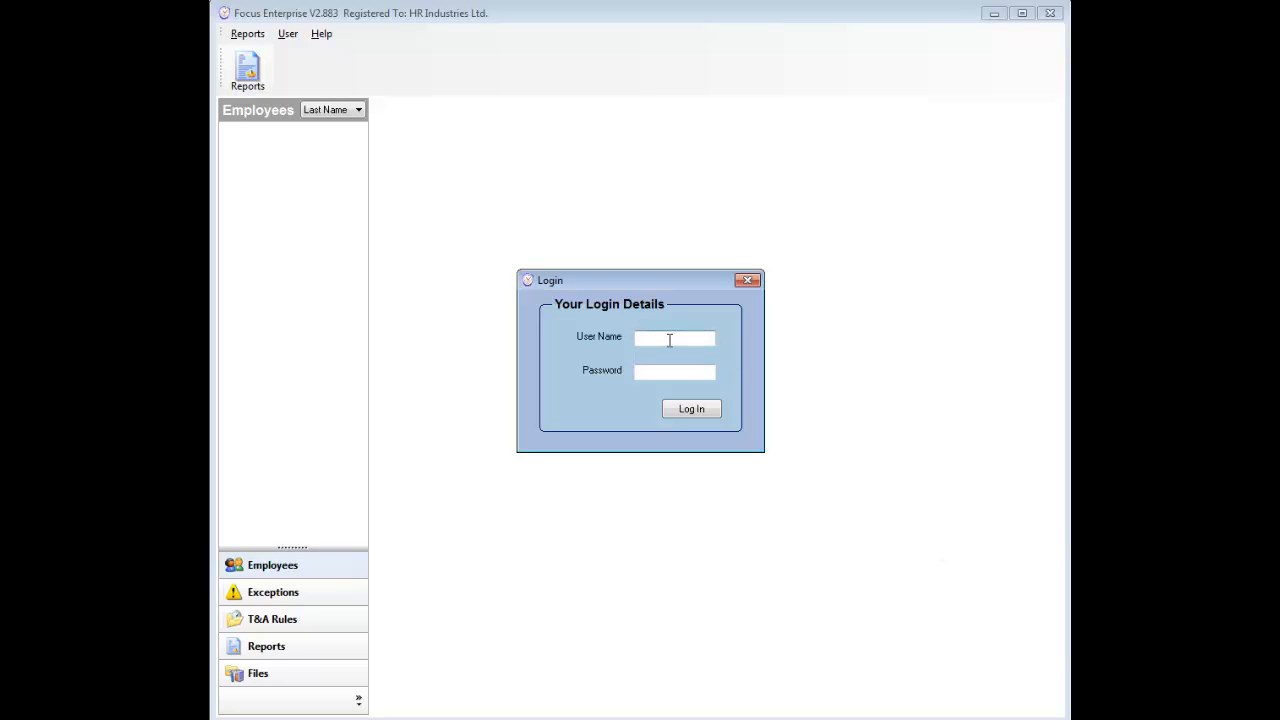
key(Tab)
key(Return)
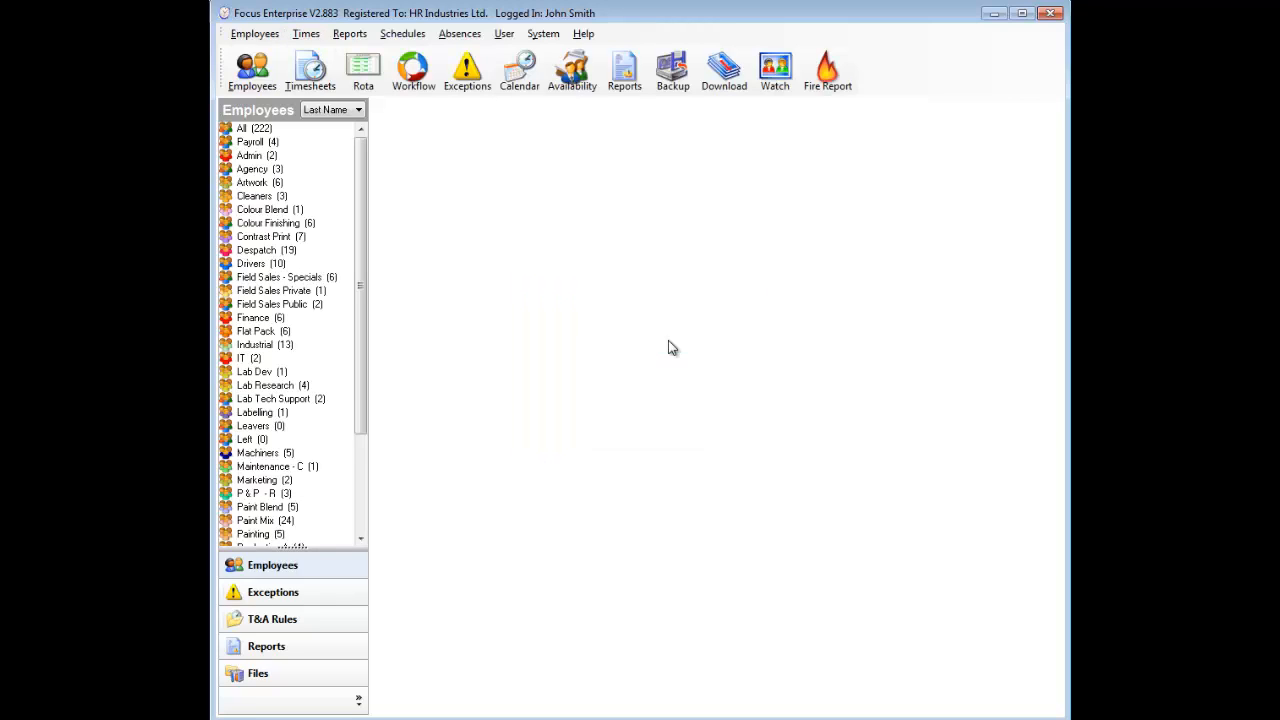
Step: Open the Workflow alerts page and bring up actions for the first Clocking Infringements row
click(426, 90)
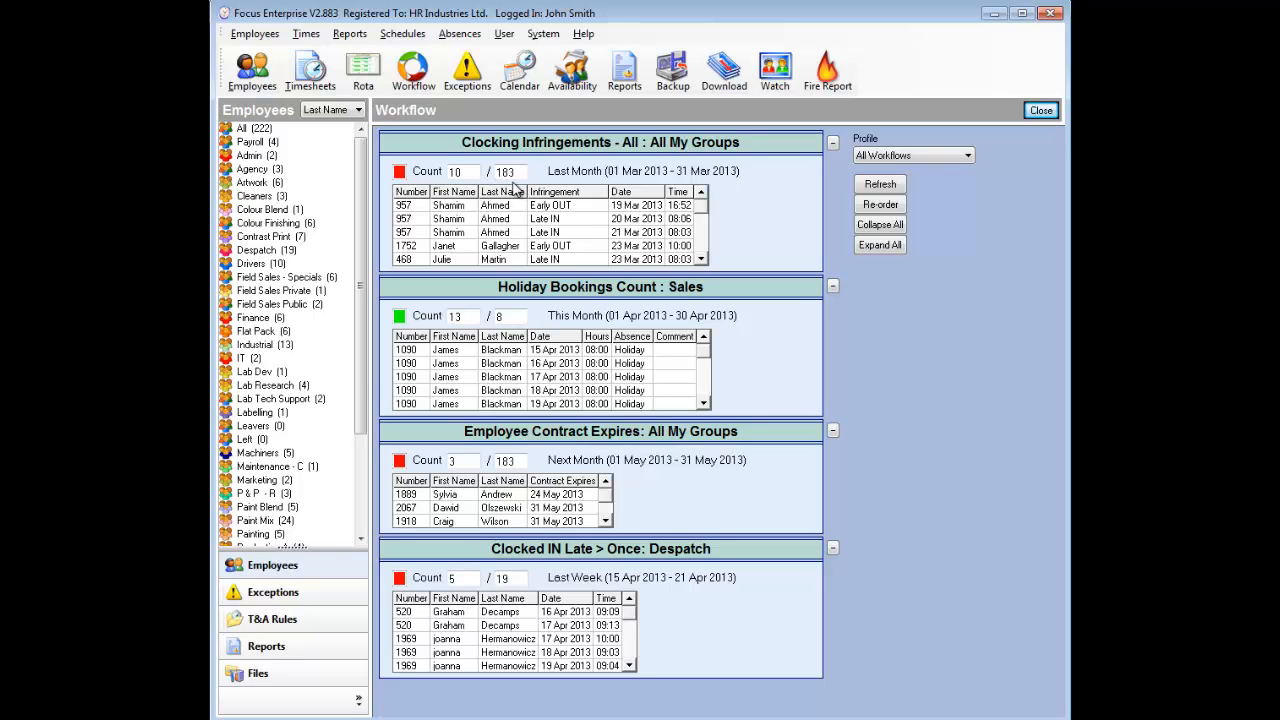
right_click(679, 210)
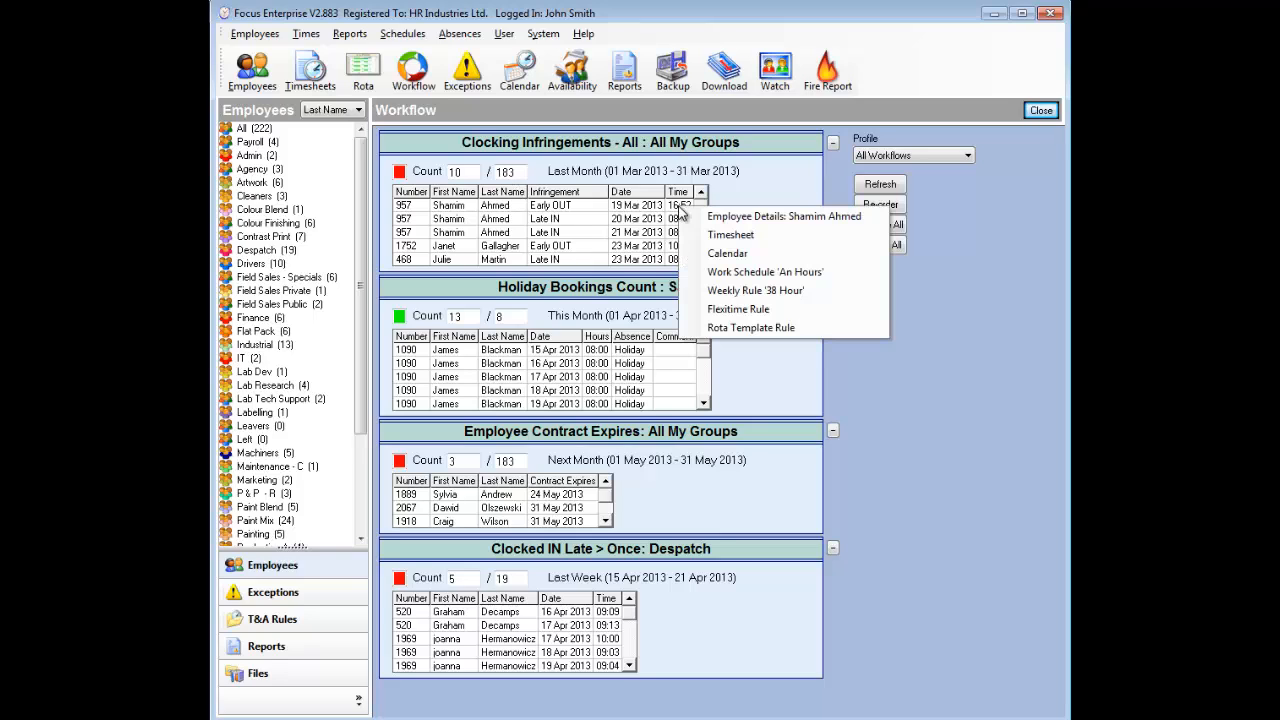
Step: Review the flagged employee's late clockings on their 18 Mar 2013 timesheet, then return to Workflow
click(873, 236)
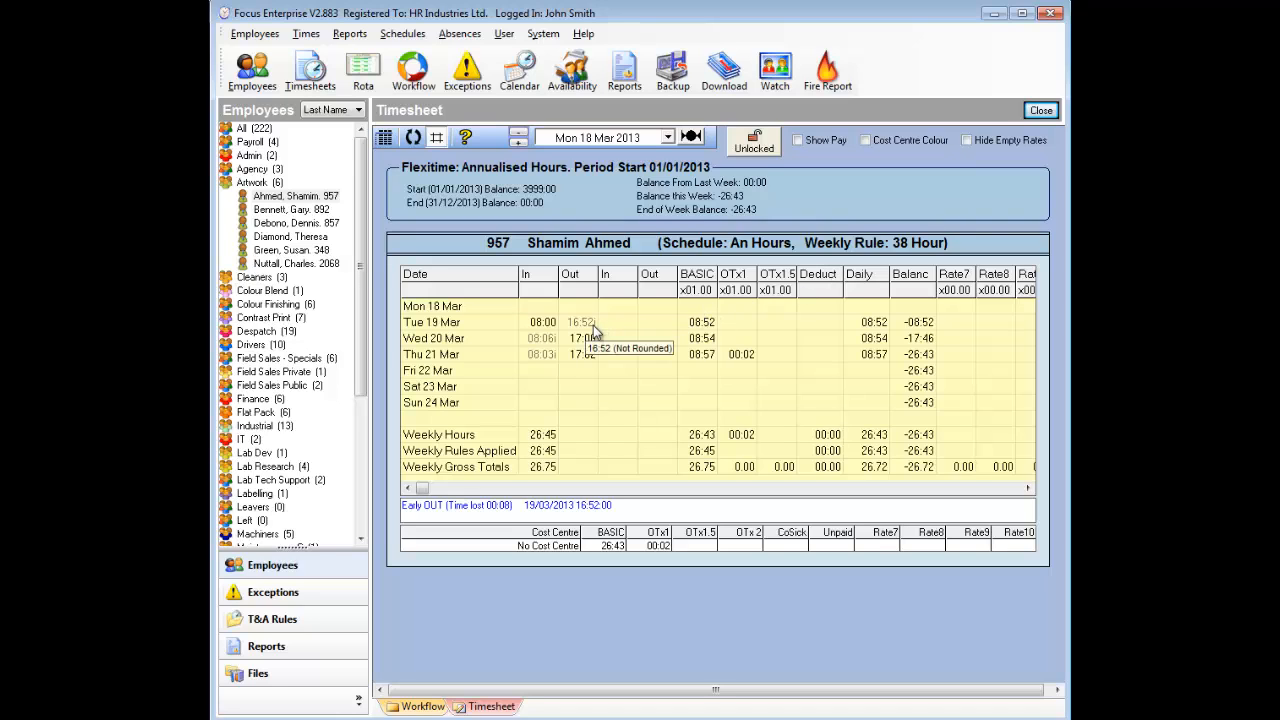
mouse_move(553, 336)
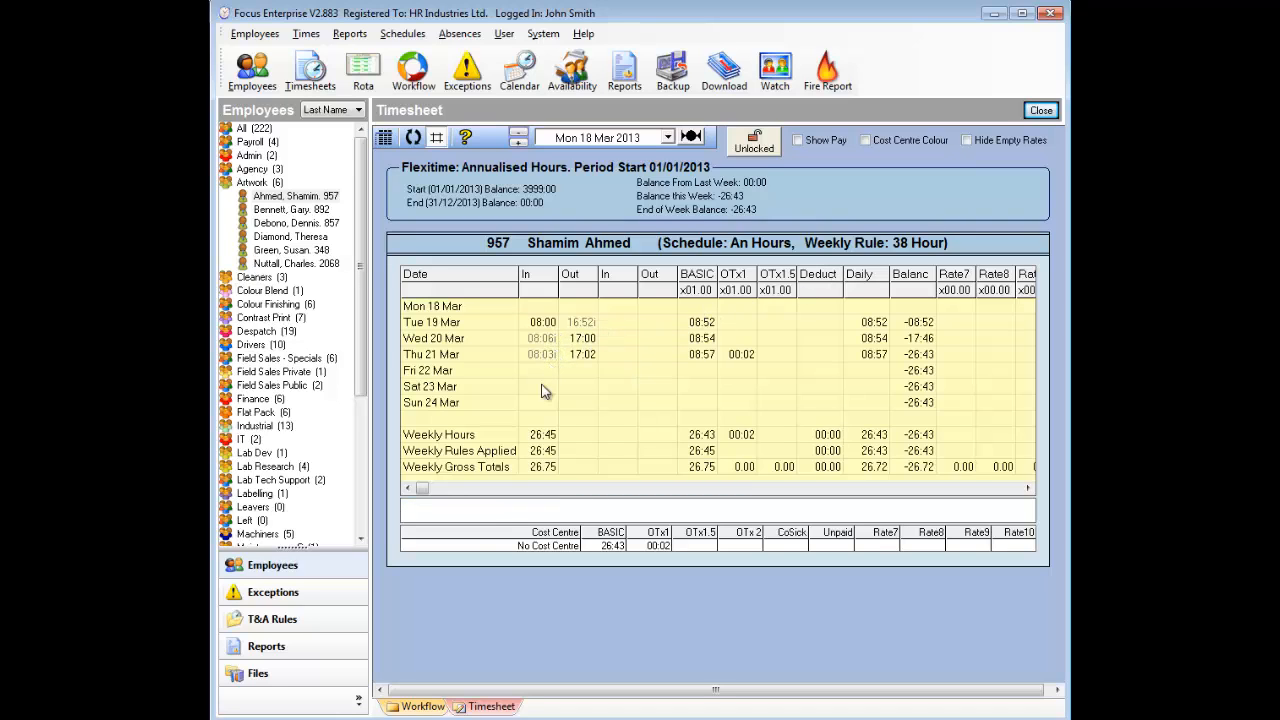
click(423, 706)
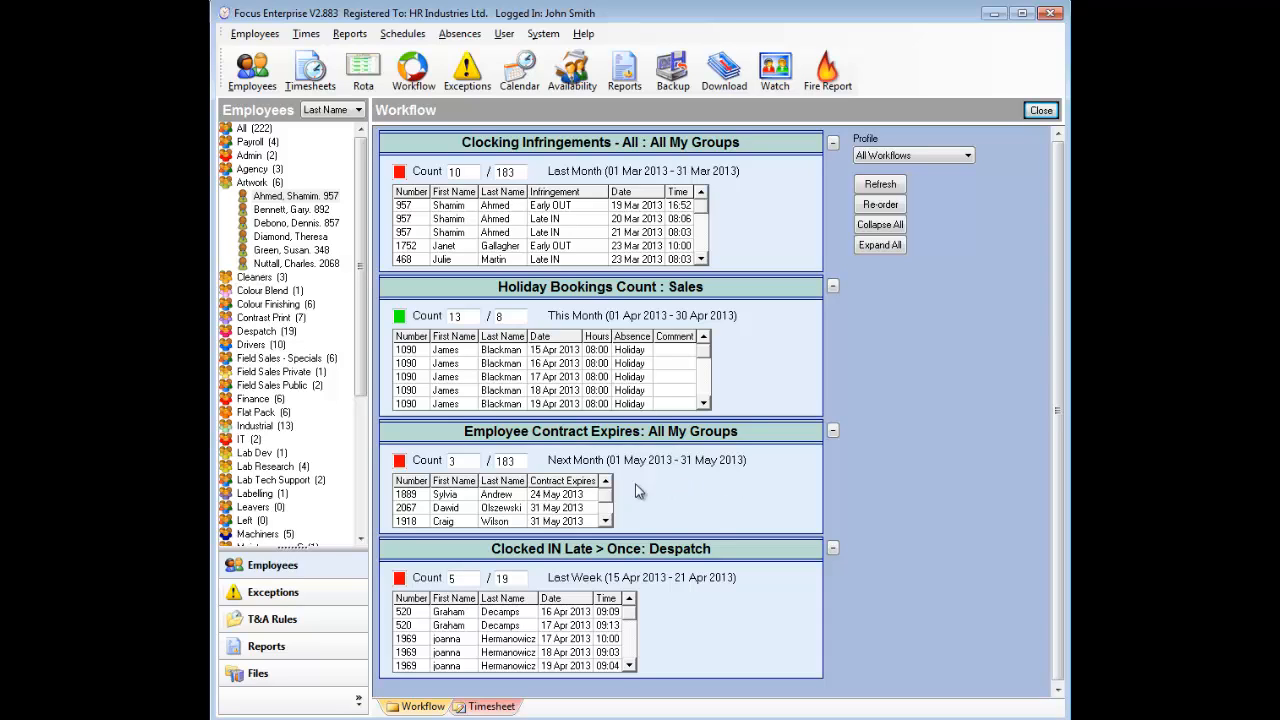
Step: Check the first Contract Expires employee's 24 May 2013 expiry on the User tab, then return to Workflow
right_click(600, 494)
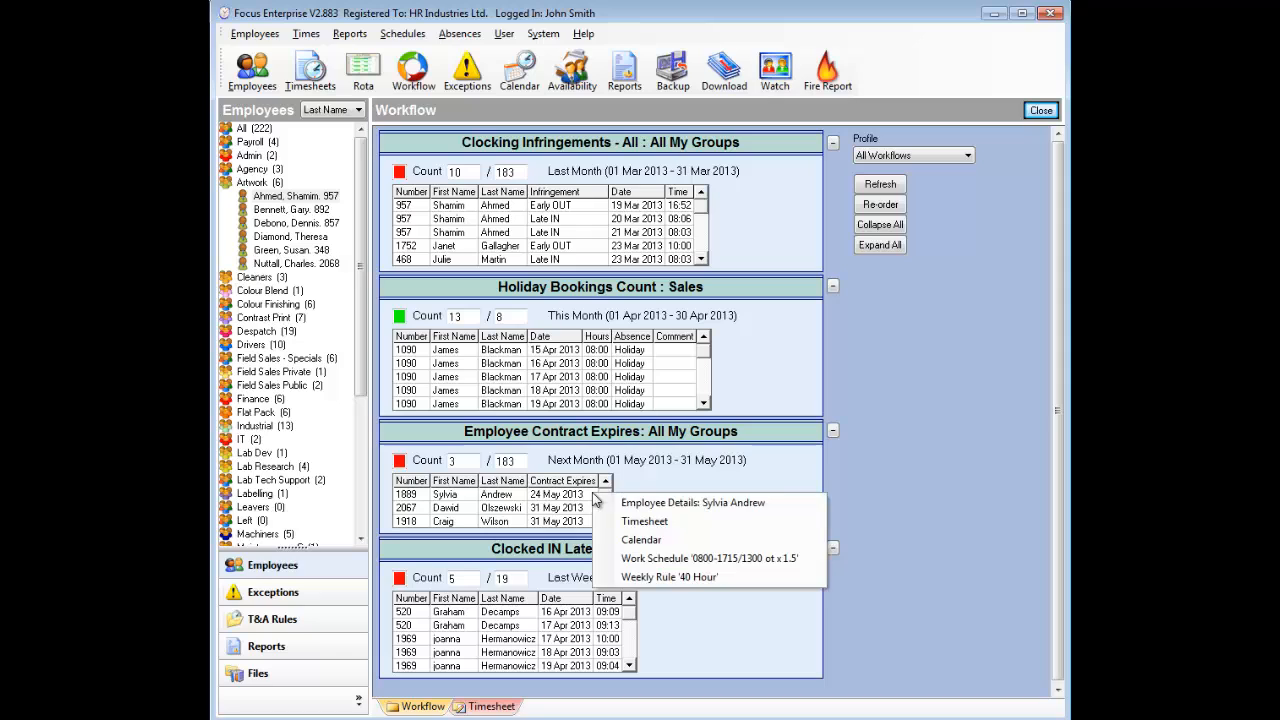
click(800, 503)
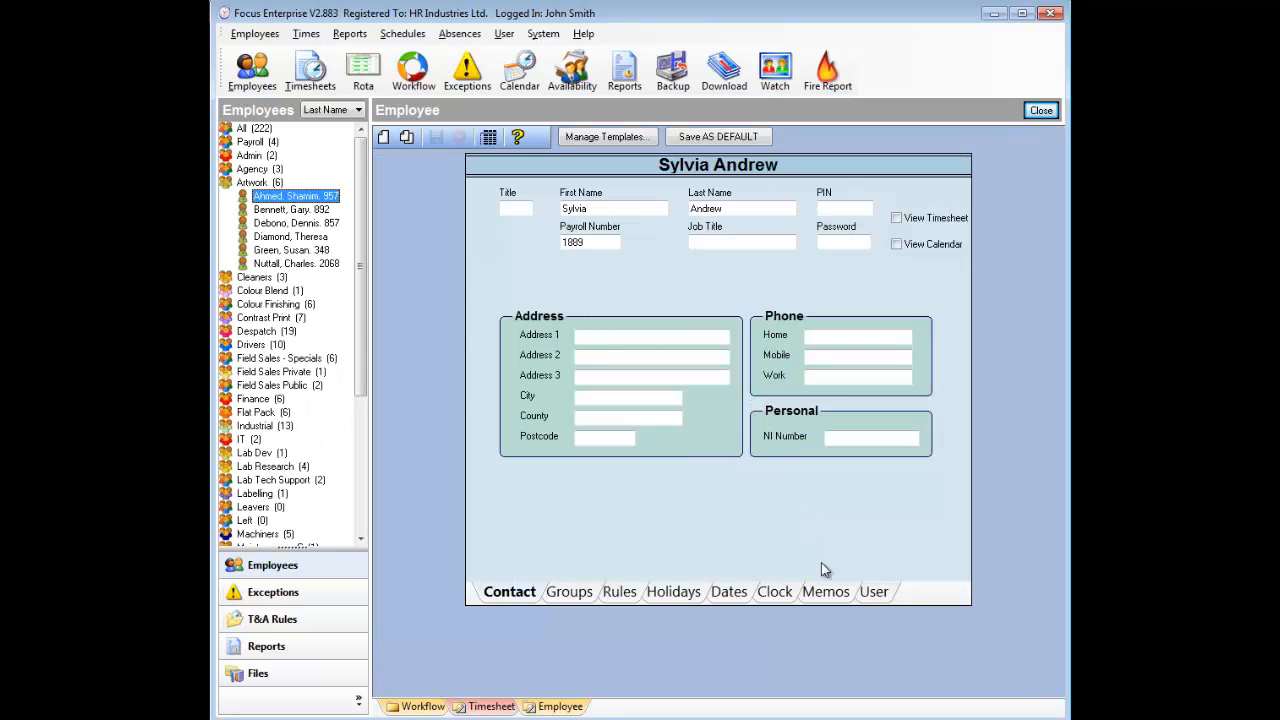
click(874, 592)
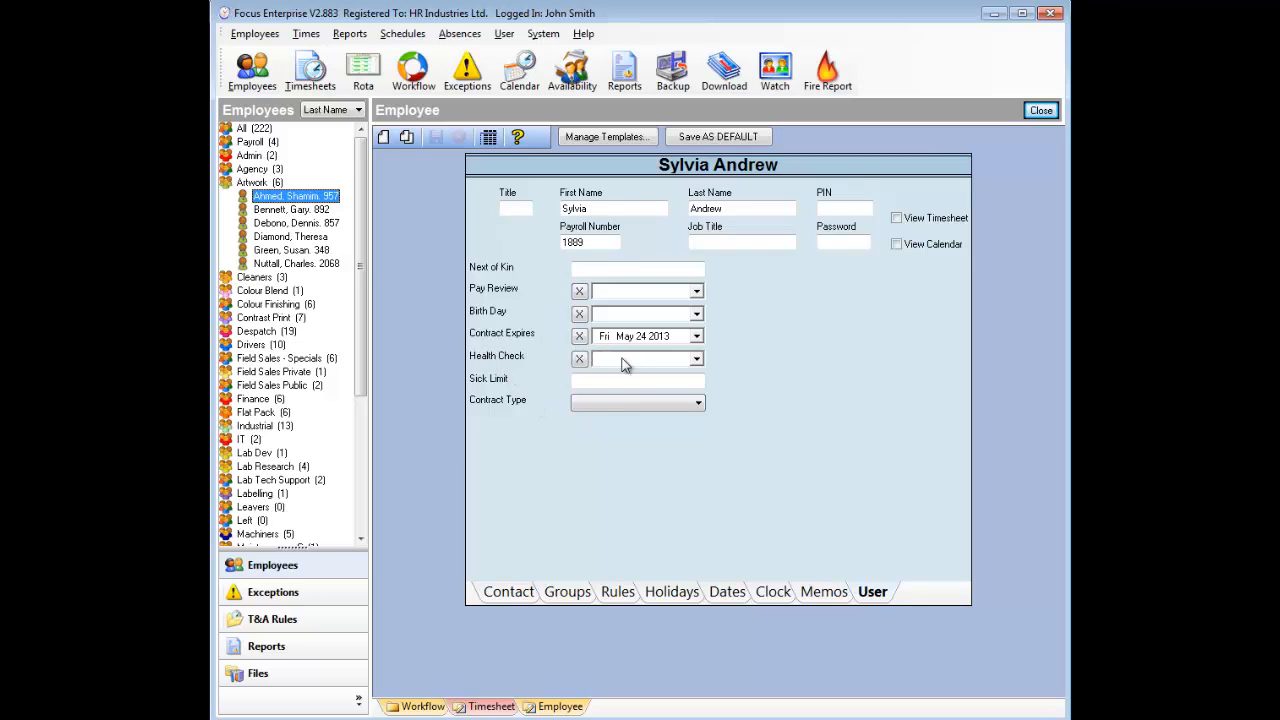
click(423, 706)
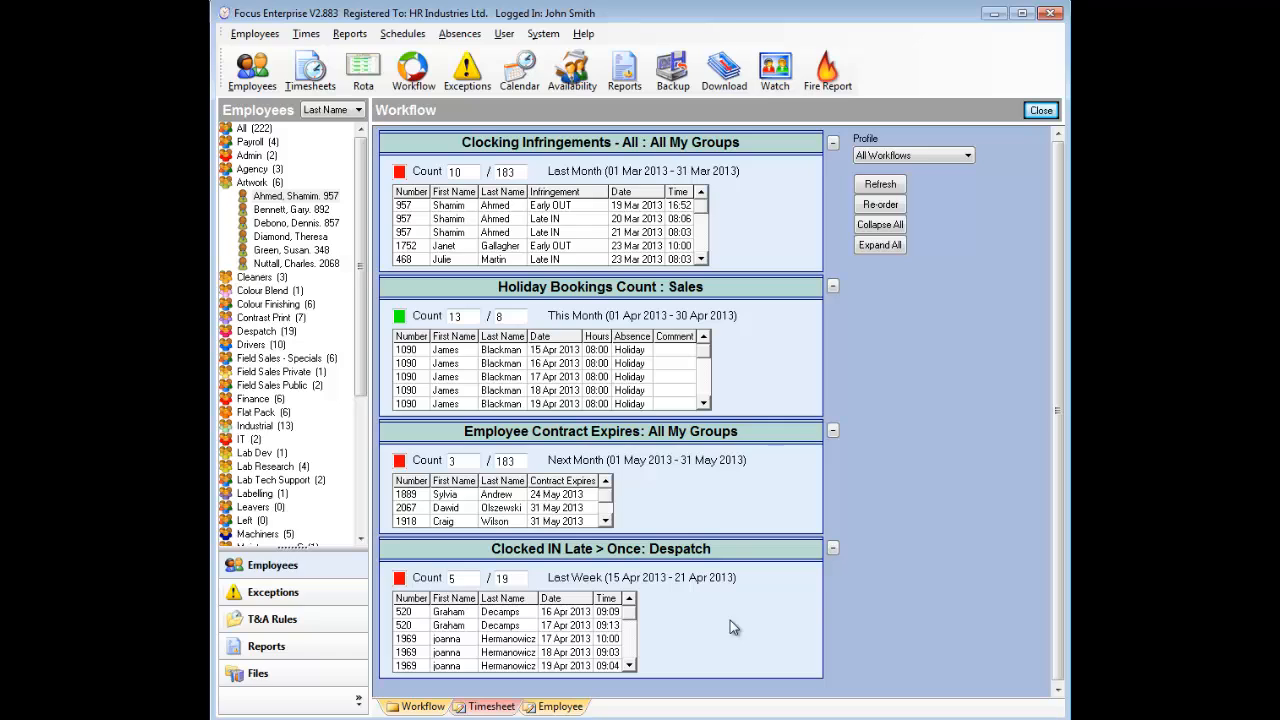
click(832, 549)
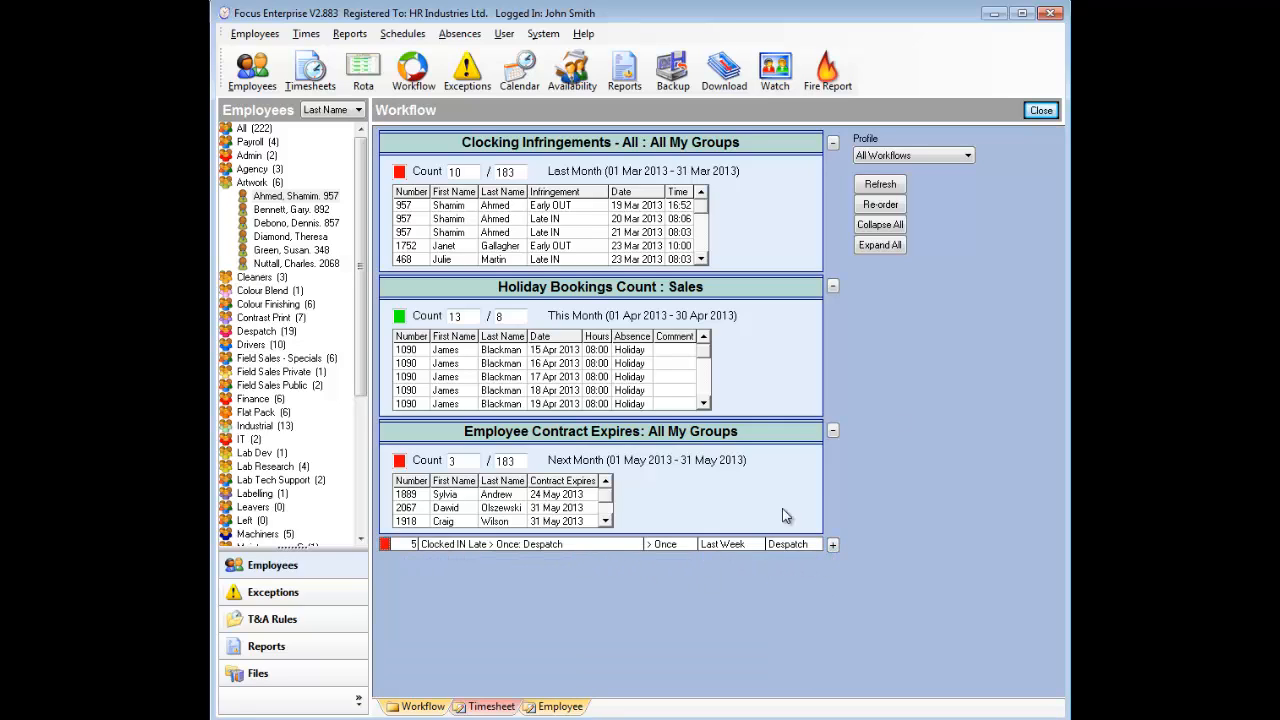
click(832, 430)
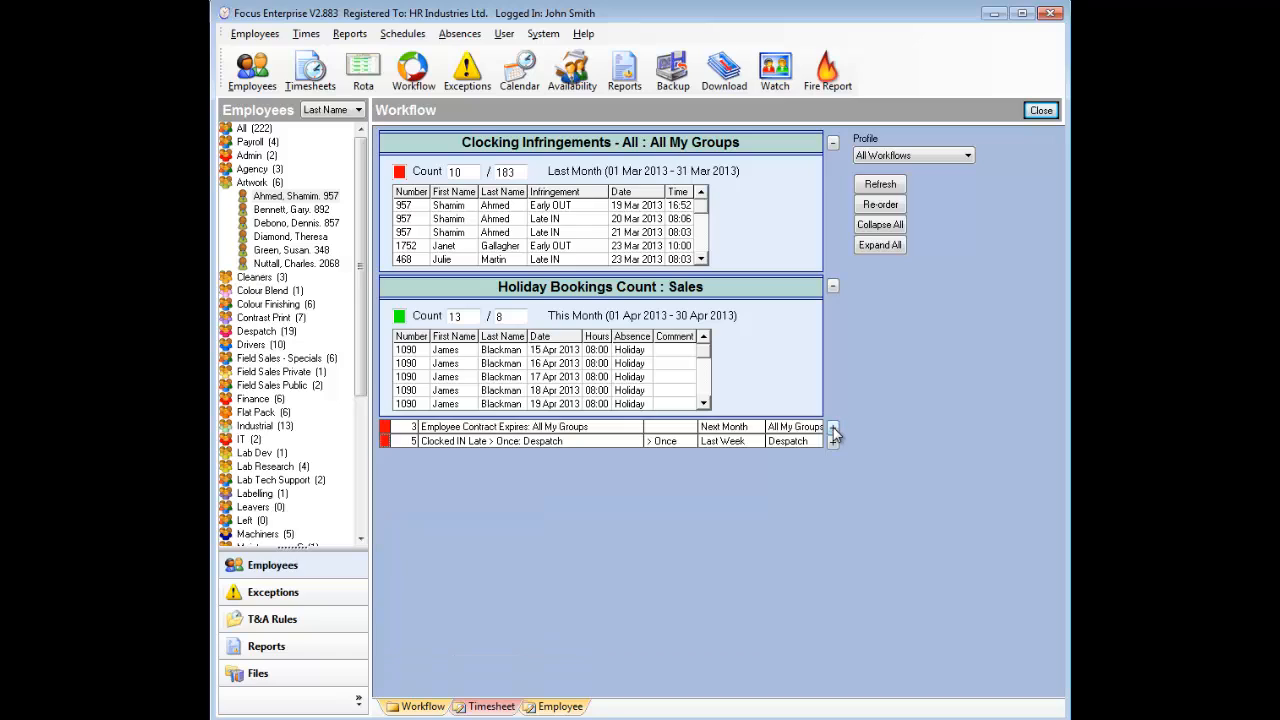
click(832, 287)
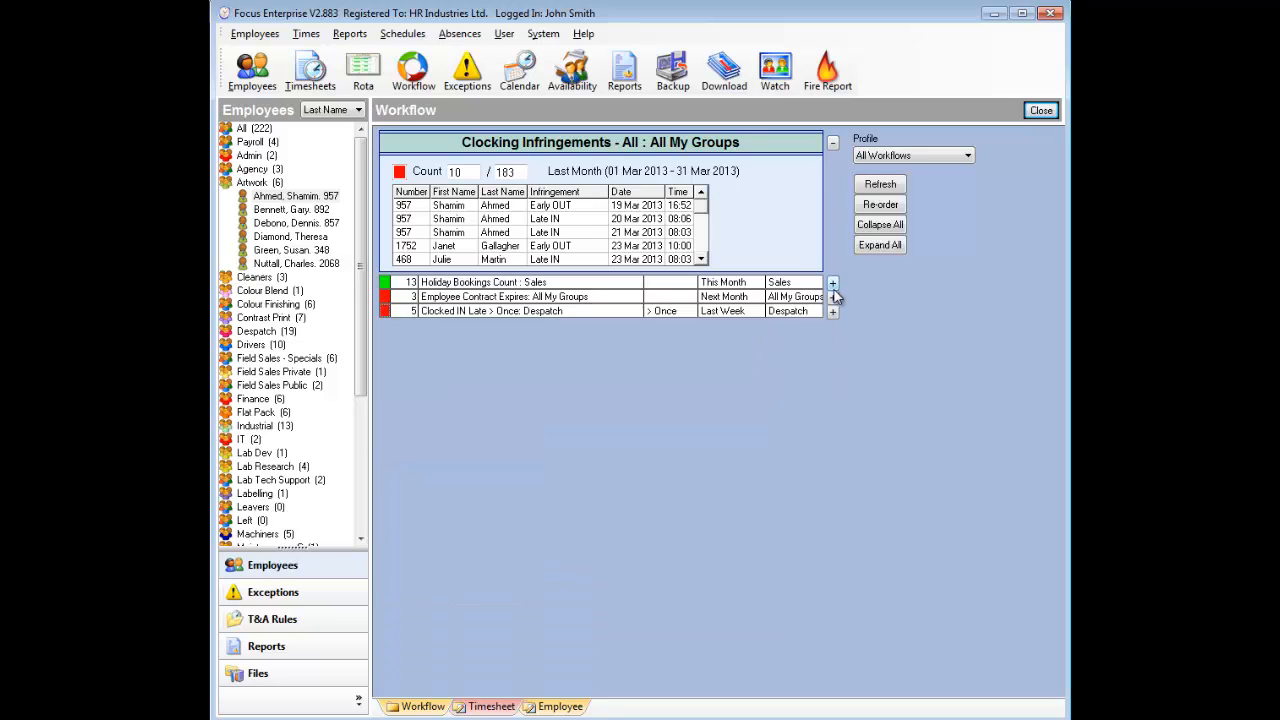
click(832, 143)
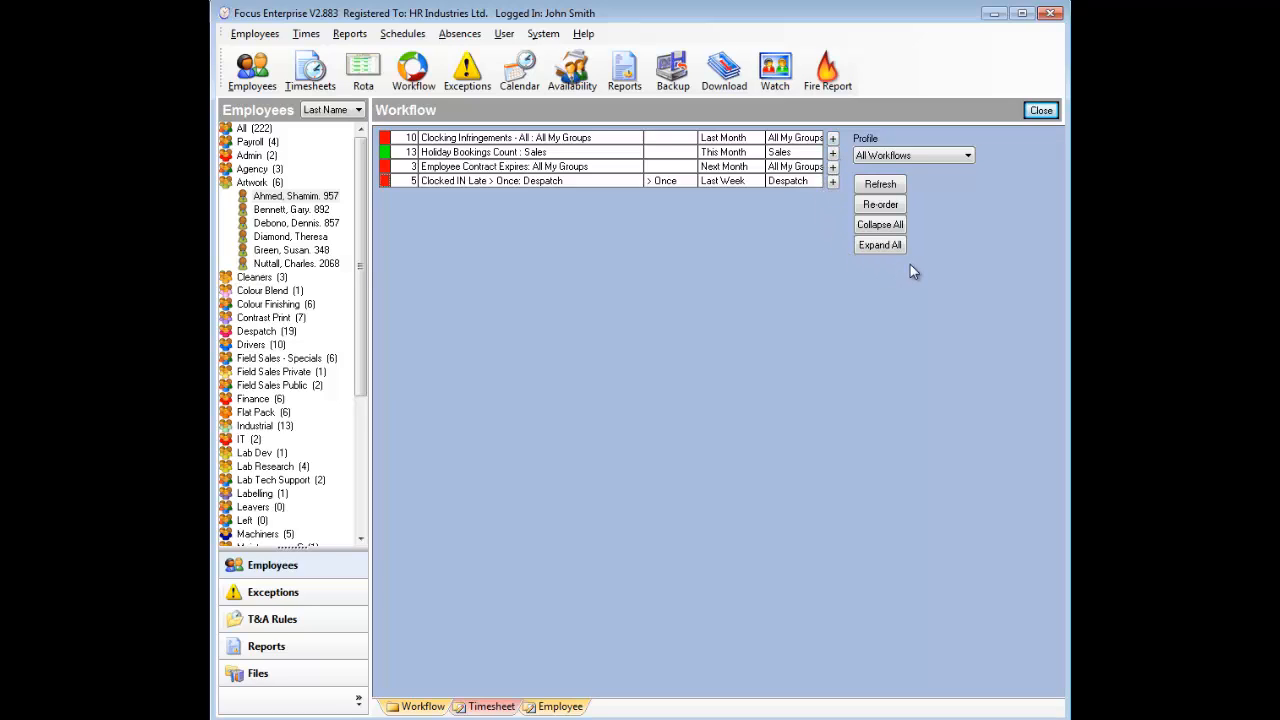
click(832, 152)
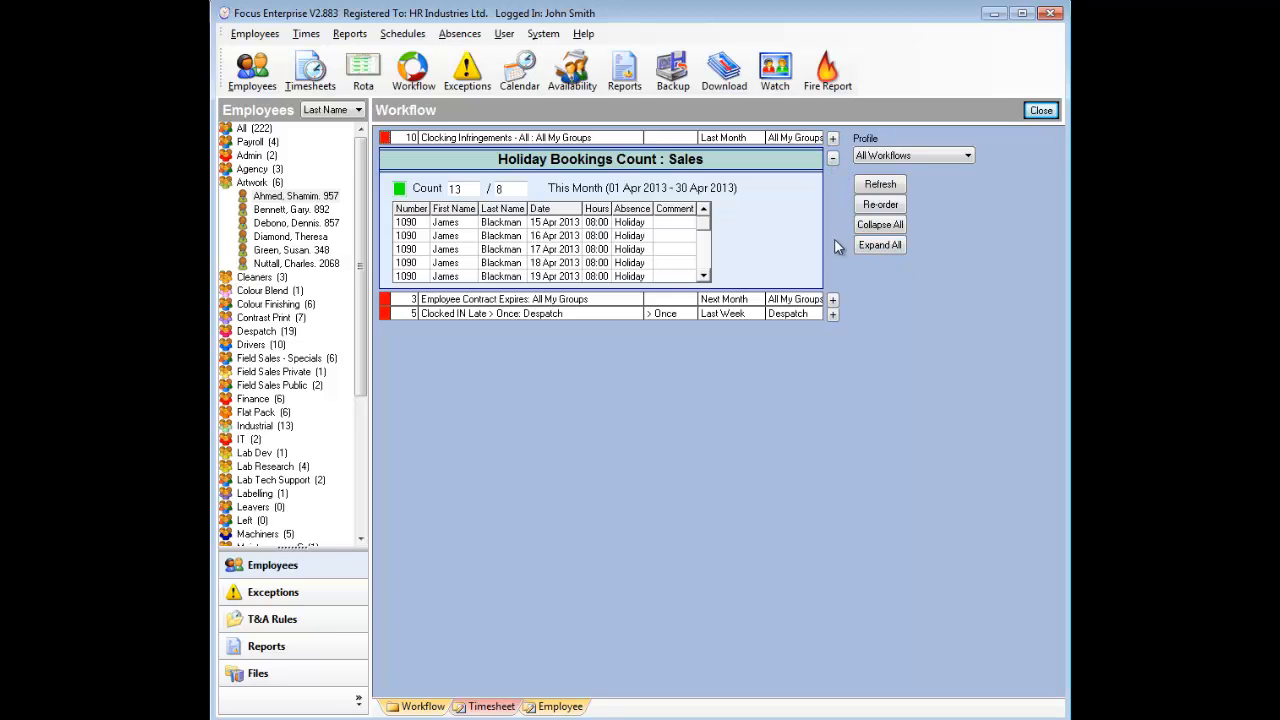
click(899, 249)
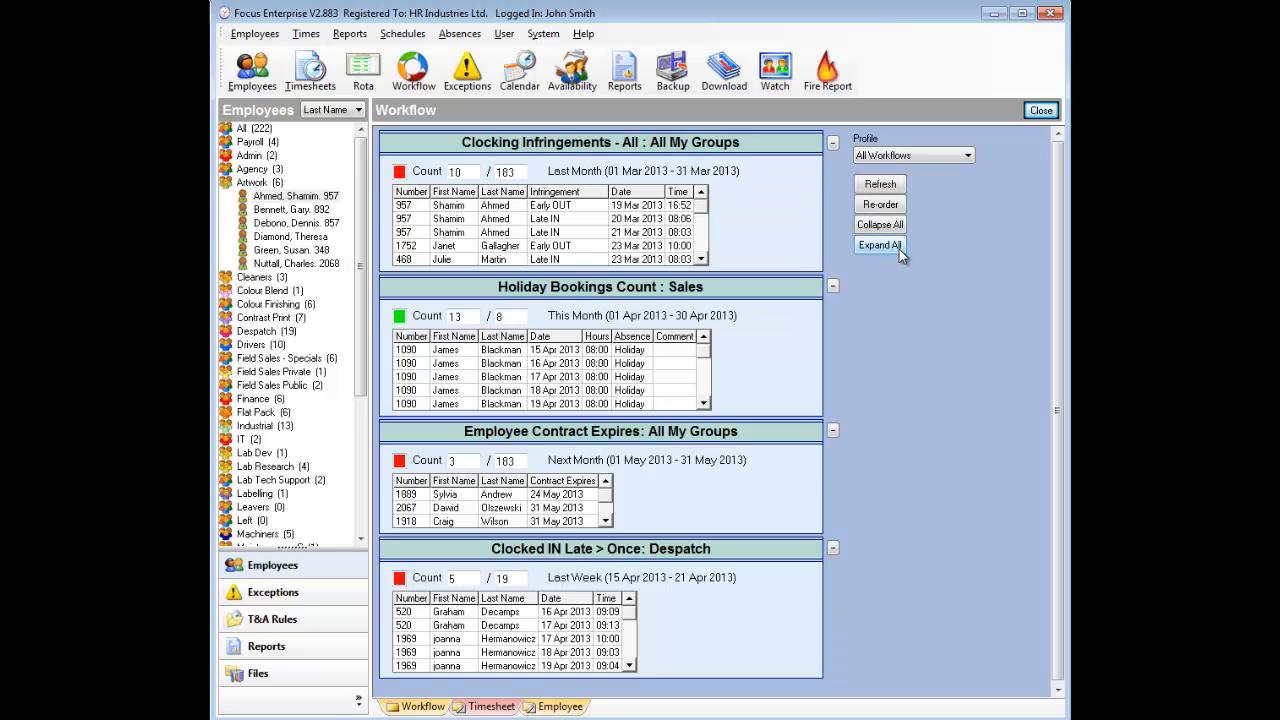
Step: Reorder the alerts so Clocked IN Late > Once: Despatch sits second, below Clocking Infringements, and save
click(897, 208)
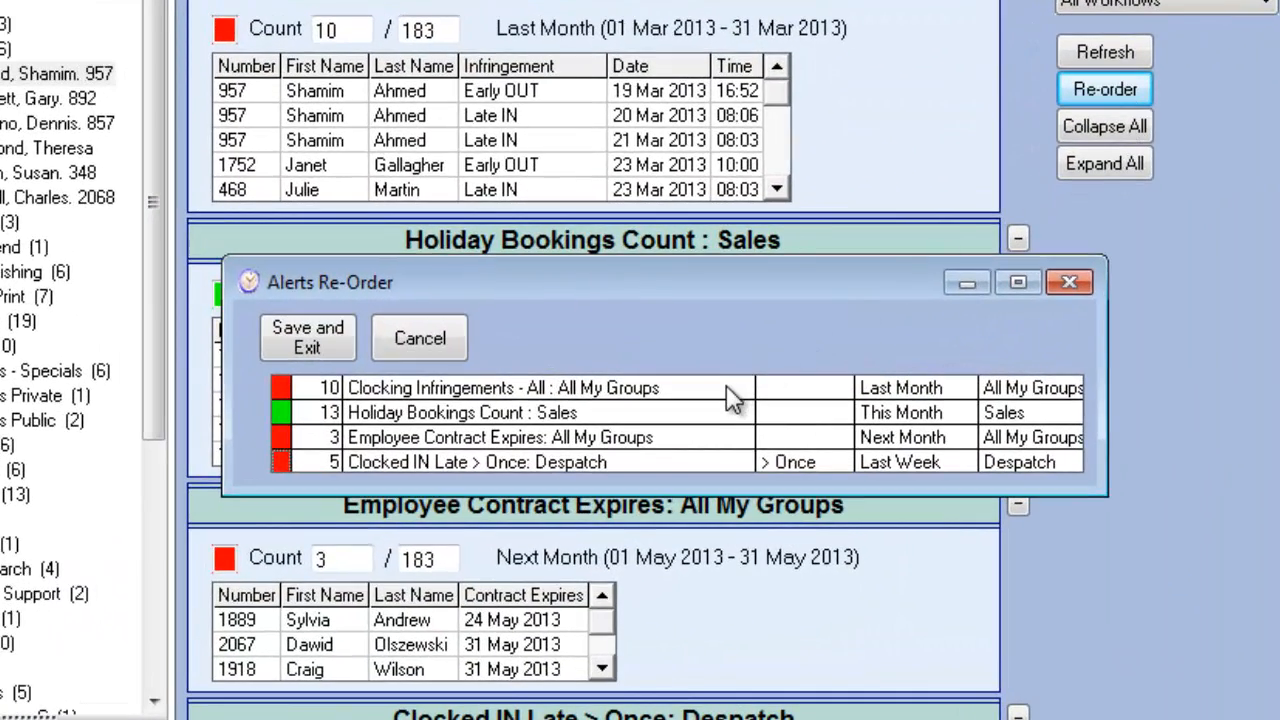
click(729, 464)
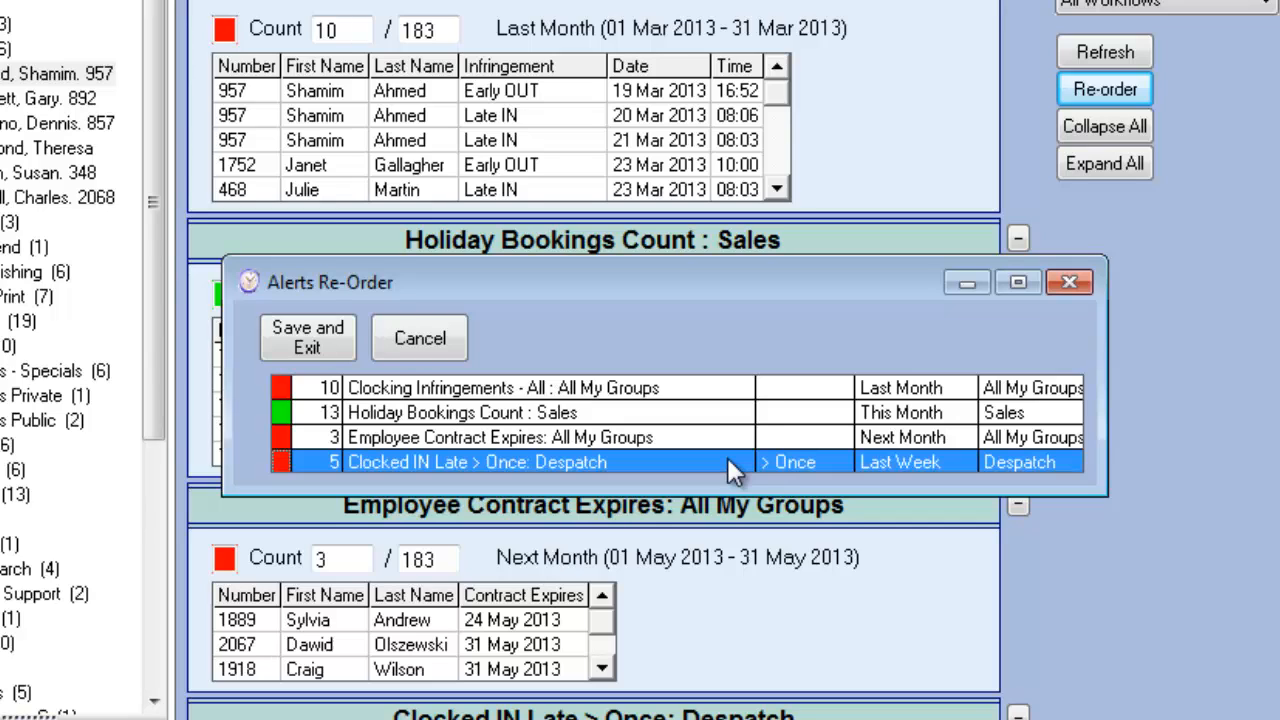
drag(727, 457, 735, 425)
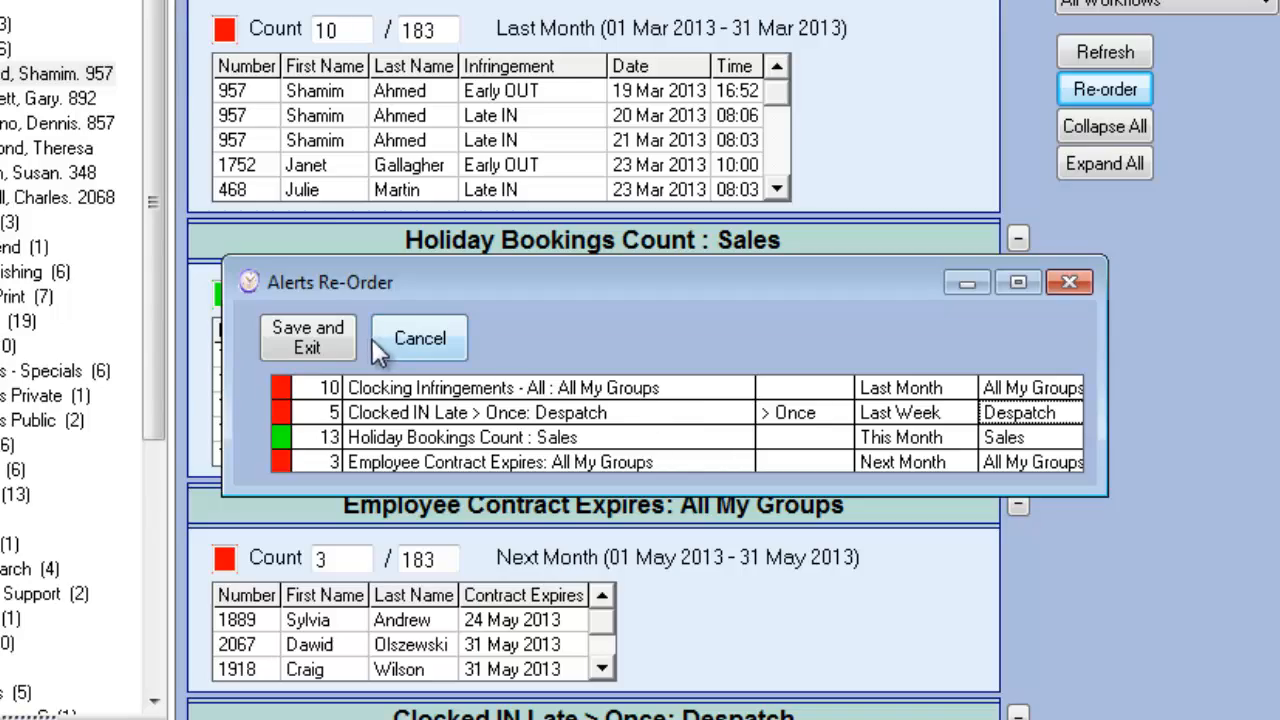
click(345, 340)
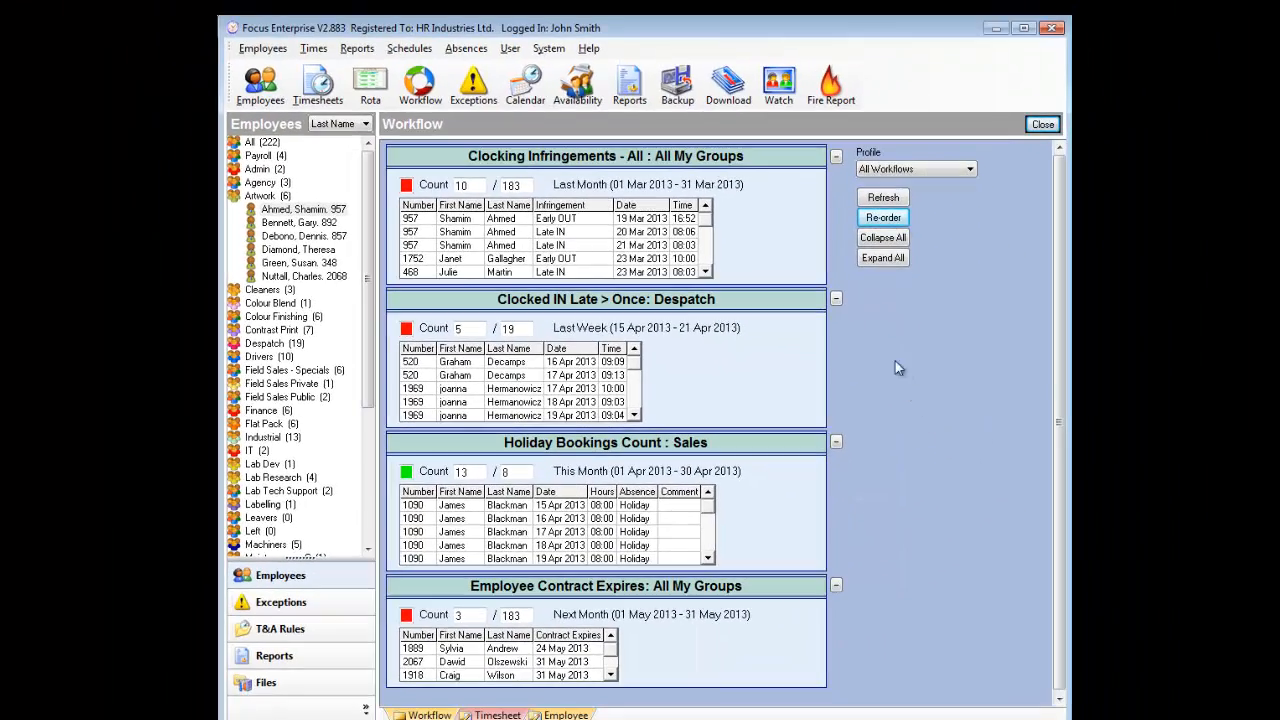
right_click(768, 215)
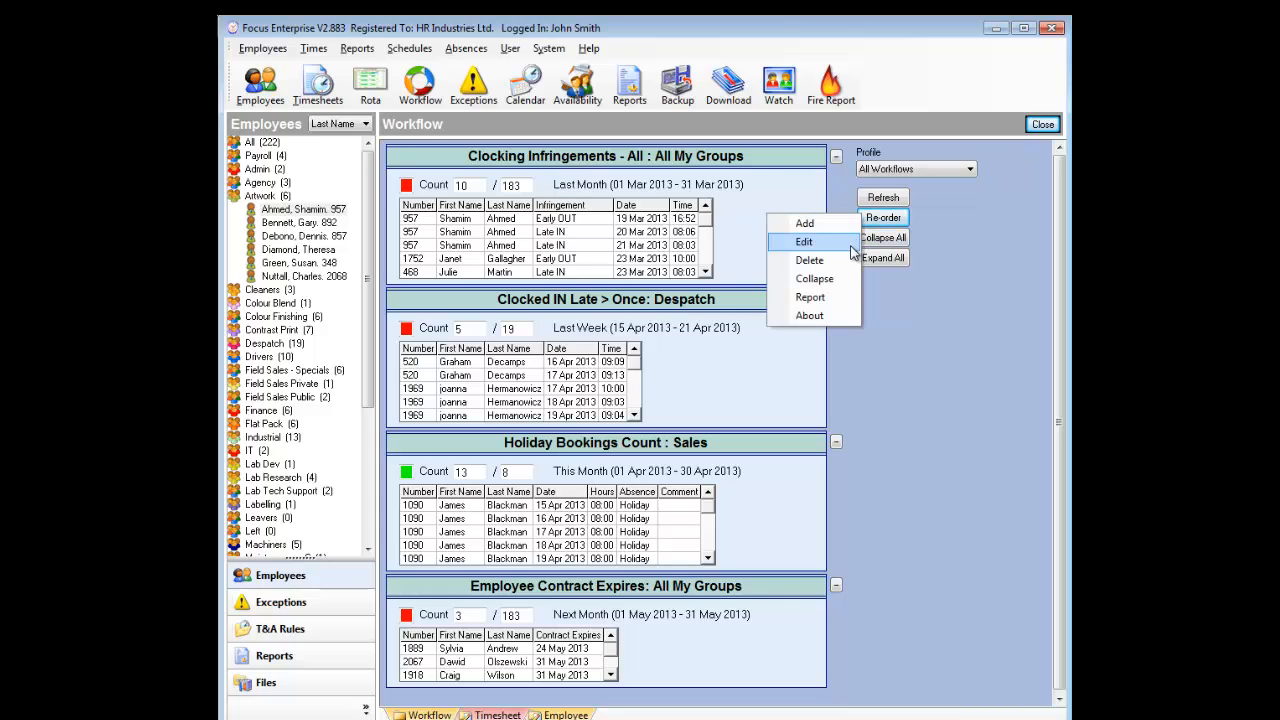
click(849, 302)
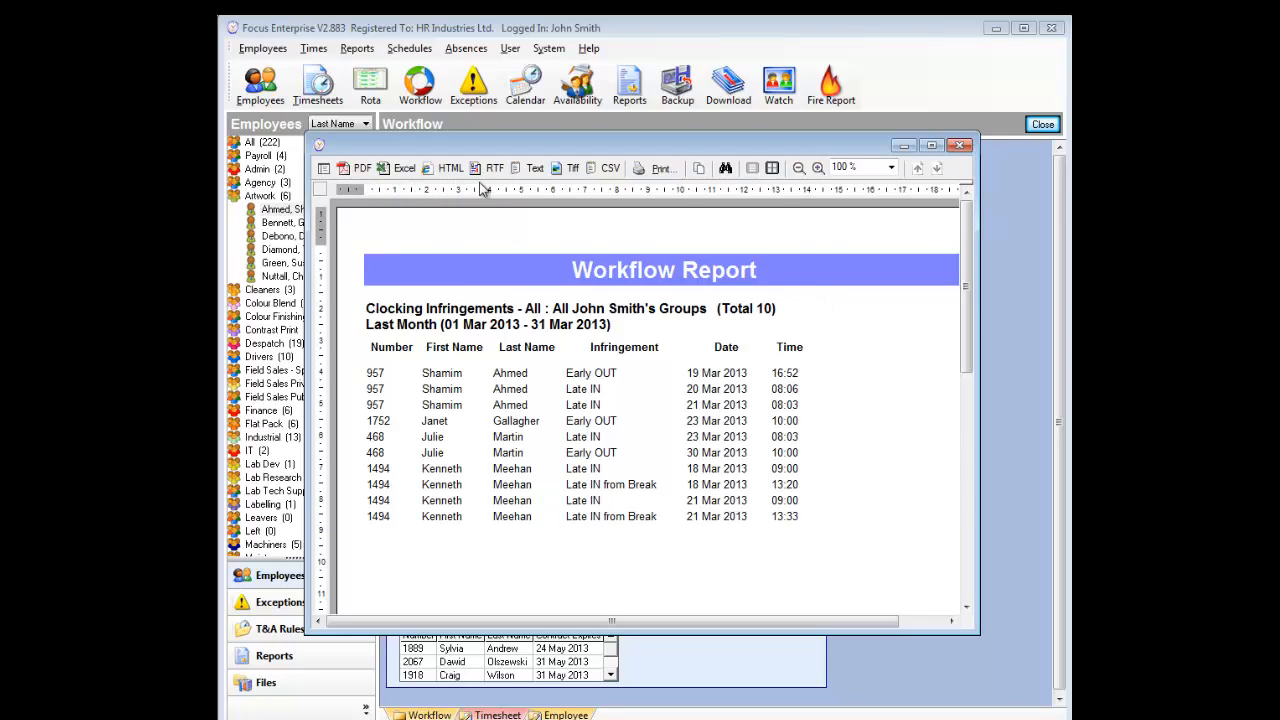
click(959, 145)
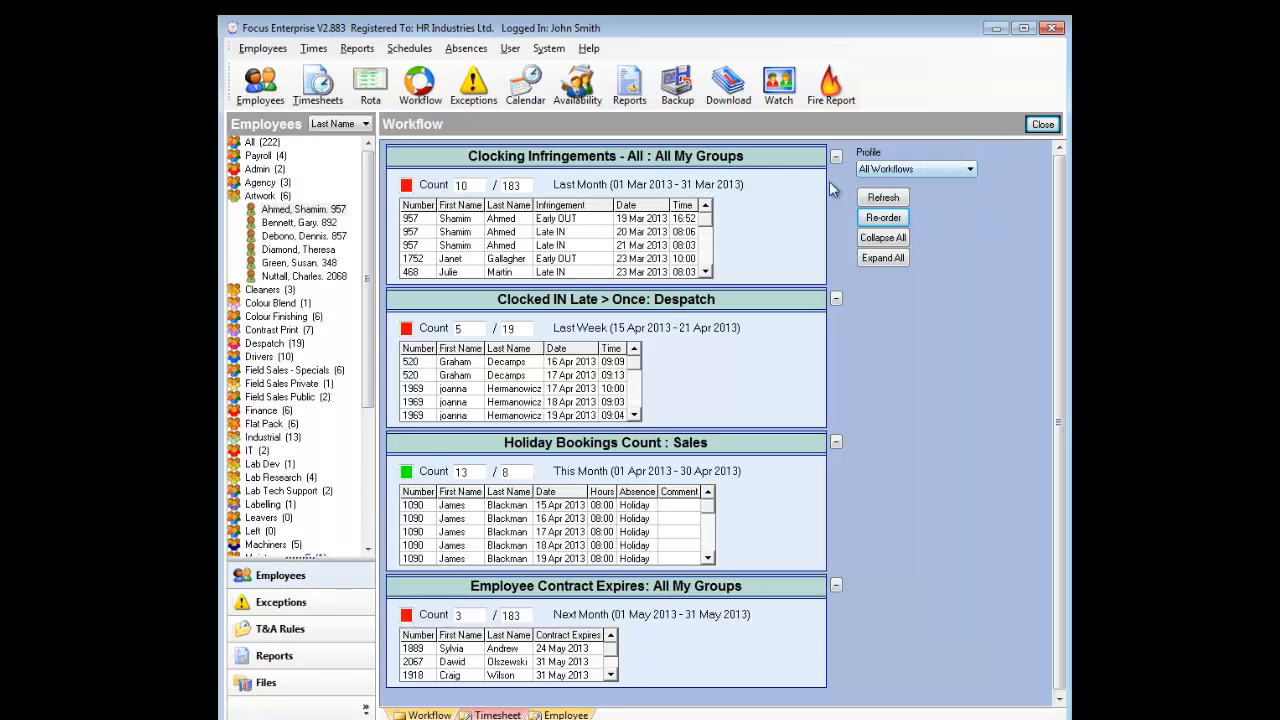
Step: Edit the Clocking Infringements alert, keep All My Groups, and name it 'Poor Timekeeping'
right_click(759, 198)
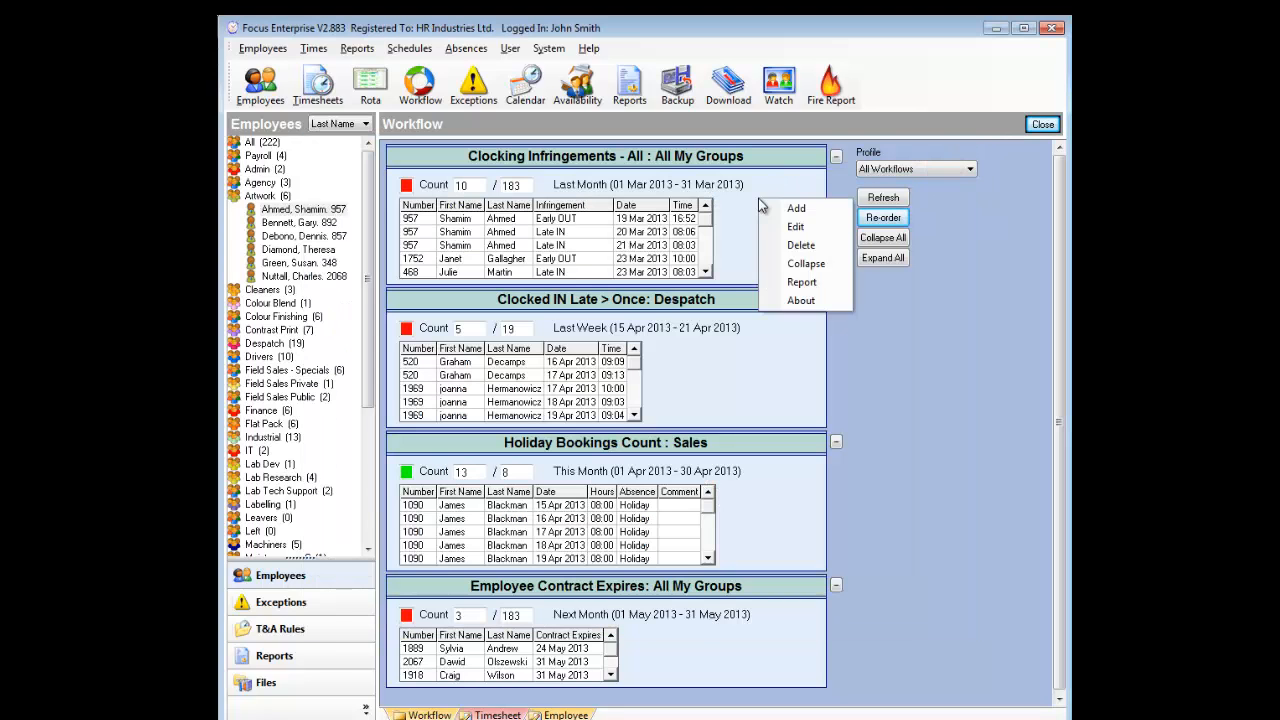
click(831, 228)
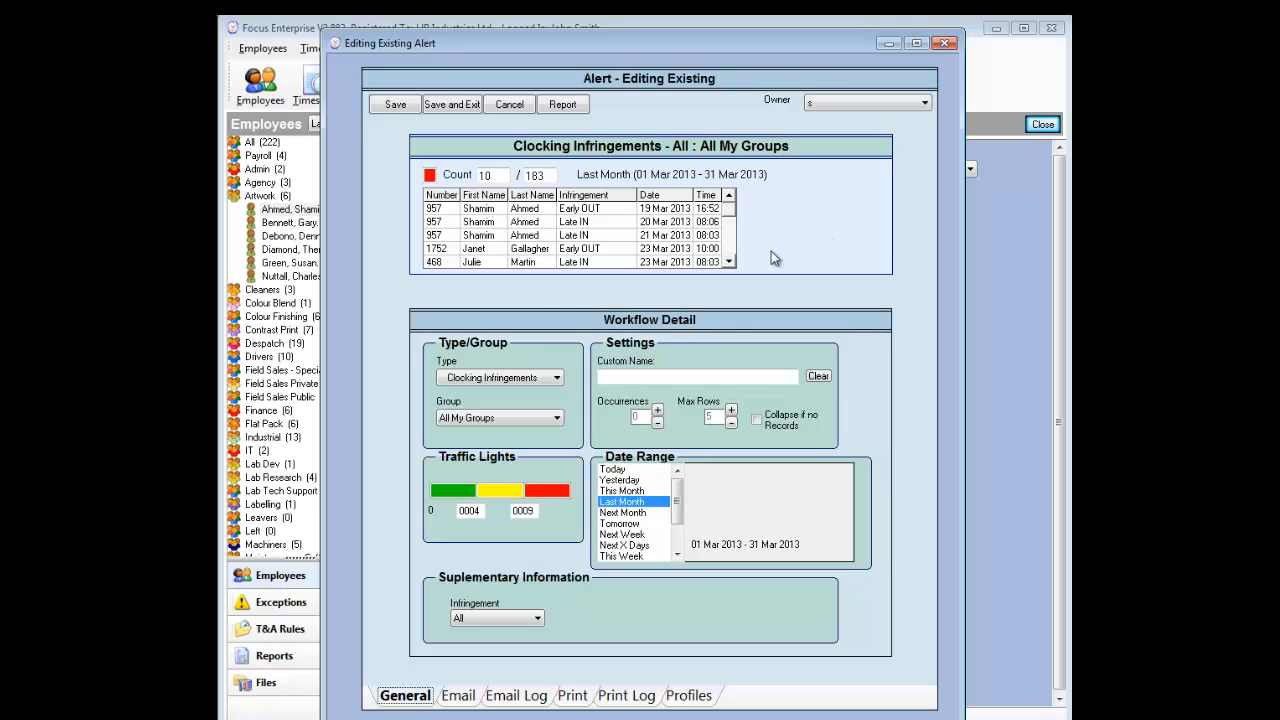
click(558, 419)
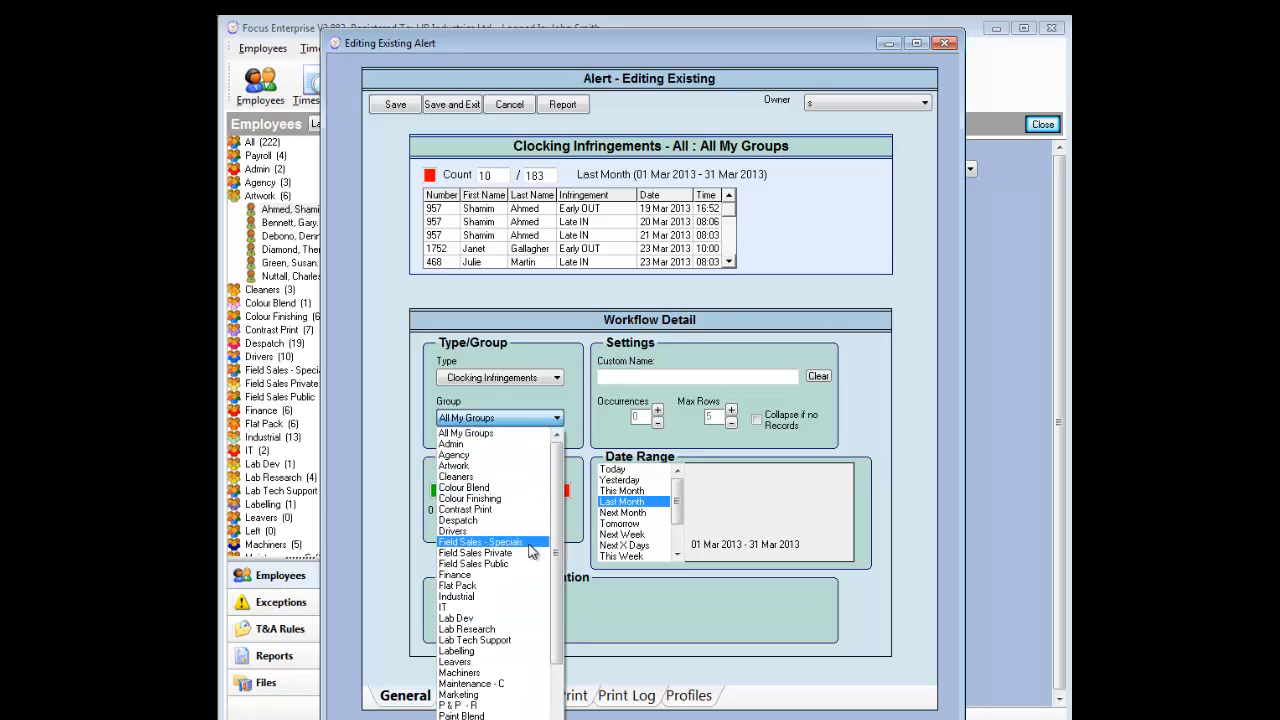
click(545, 432)
click(604, 379)
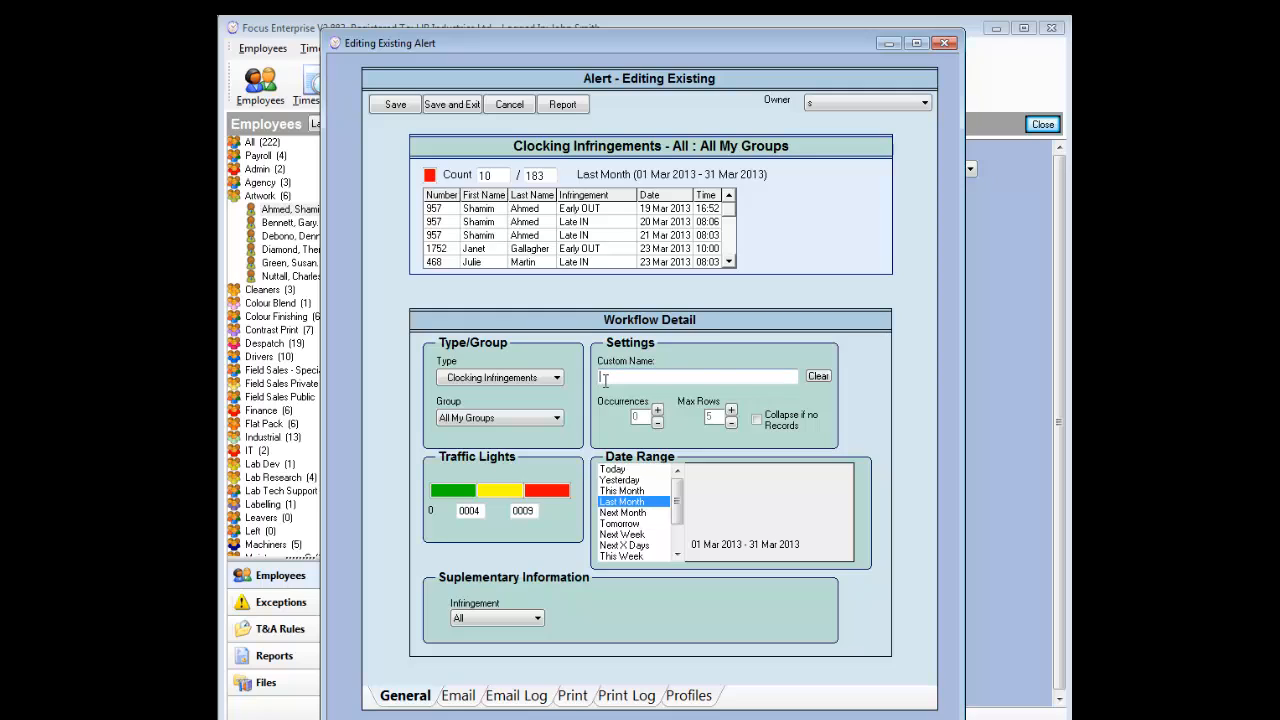
text(Poo)
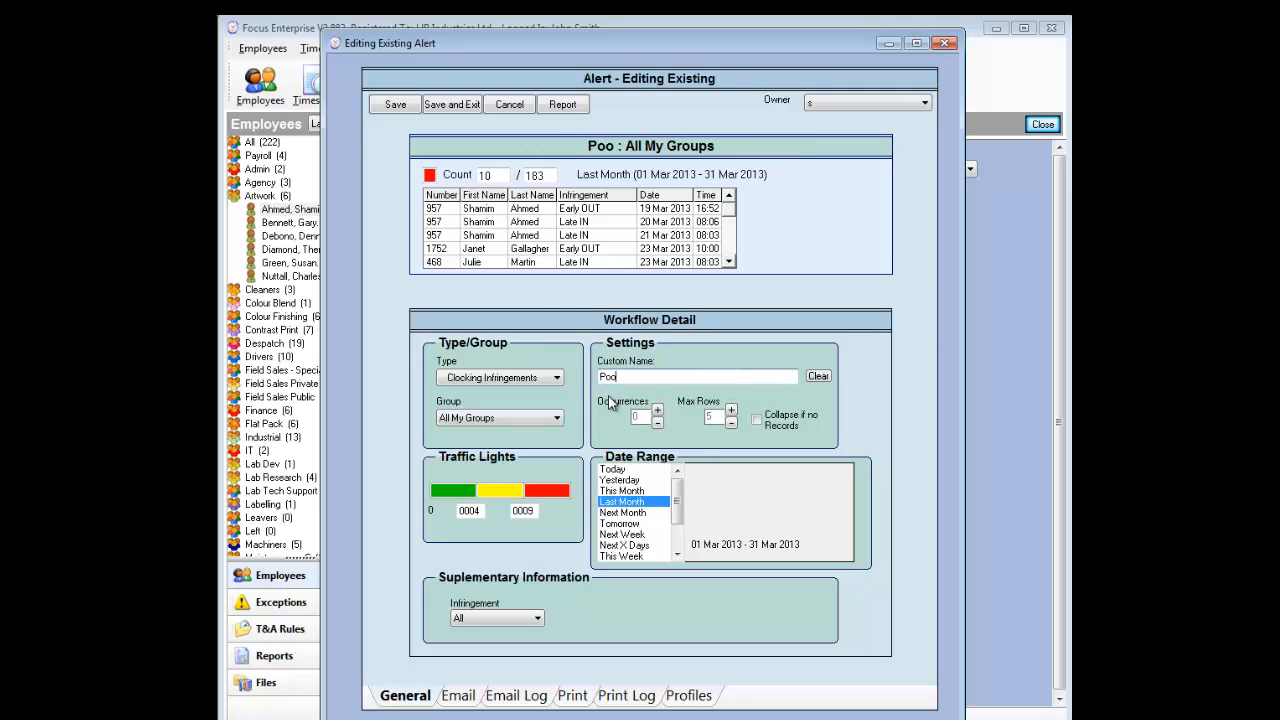
text(r Time)
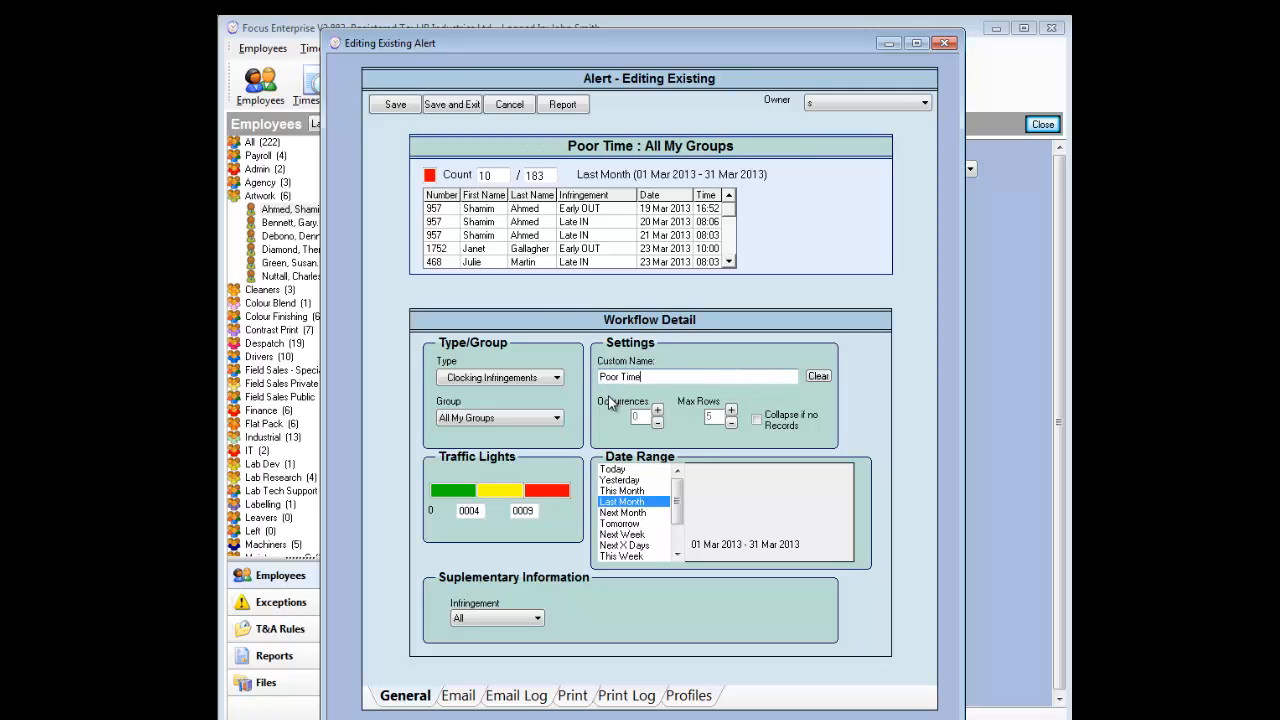
text(keeping)
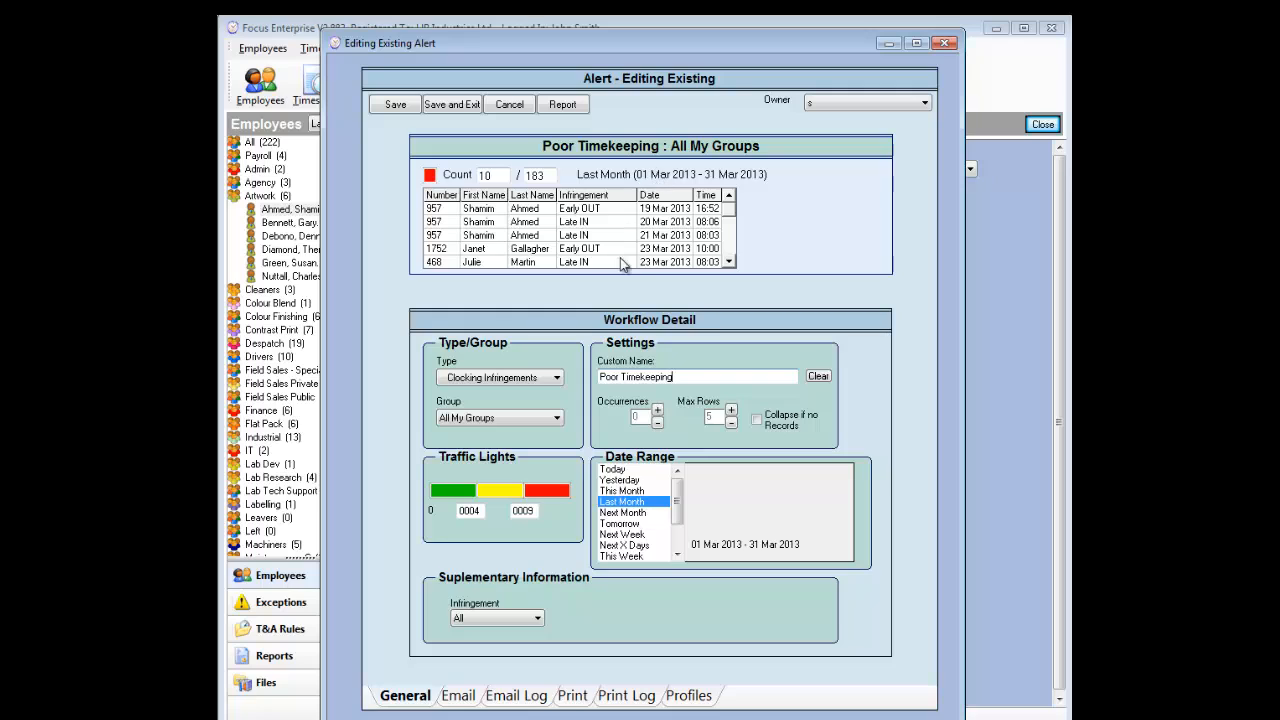
Step: Try the Occurrences threshold up to three, then return it to zero
click(658, 411)
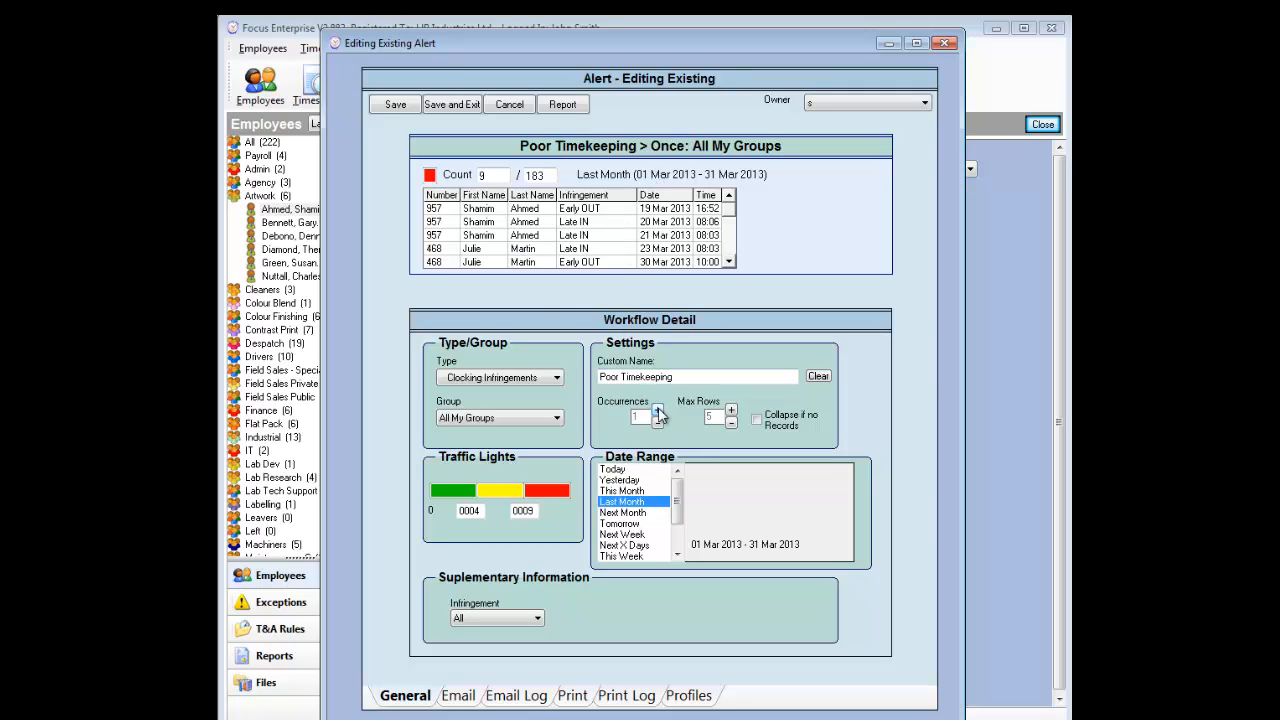
click(658, 411)
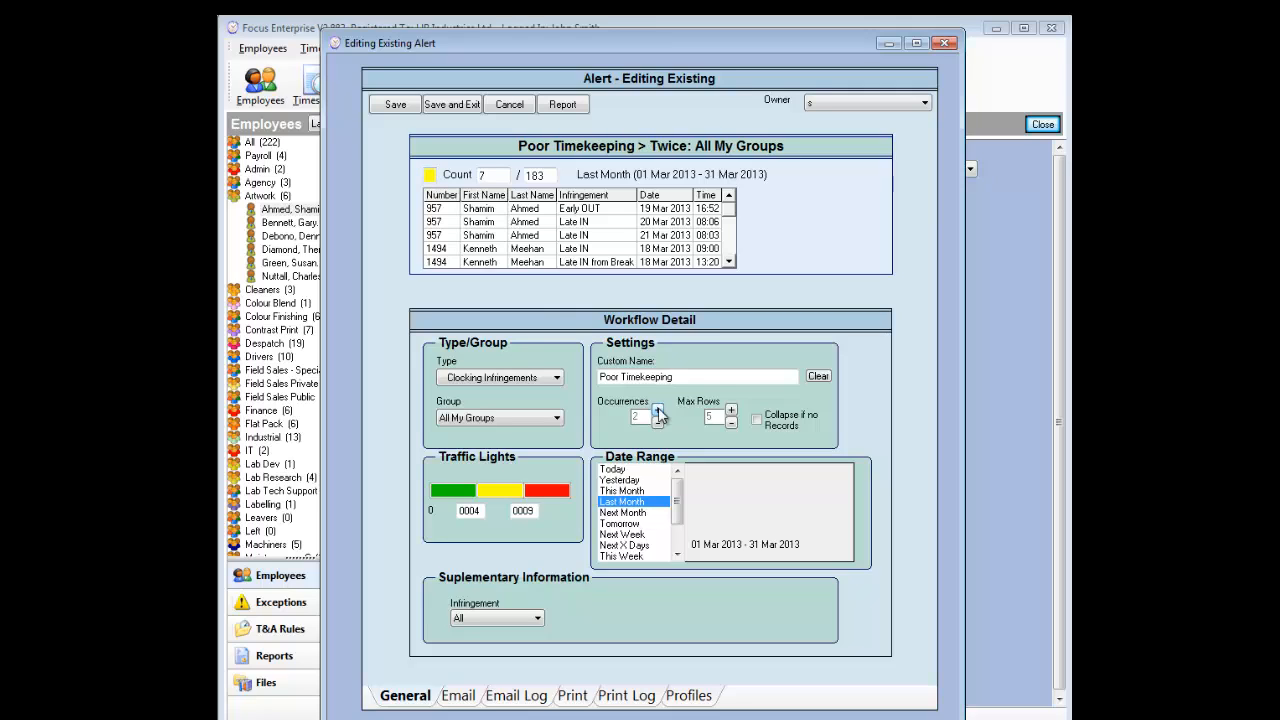
click(658, 411)
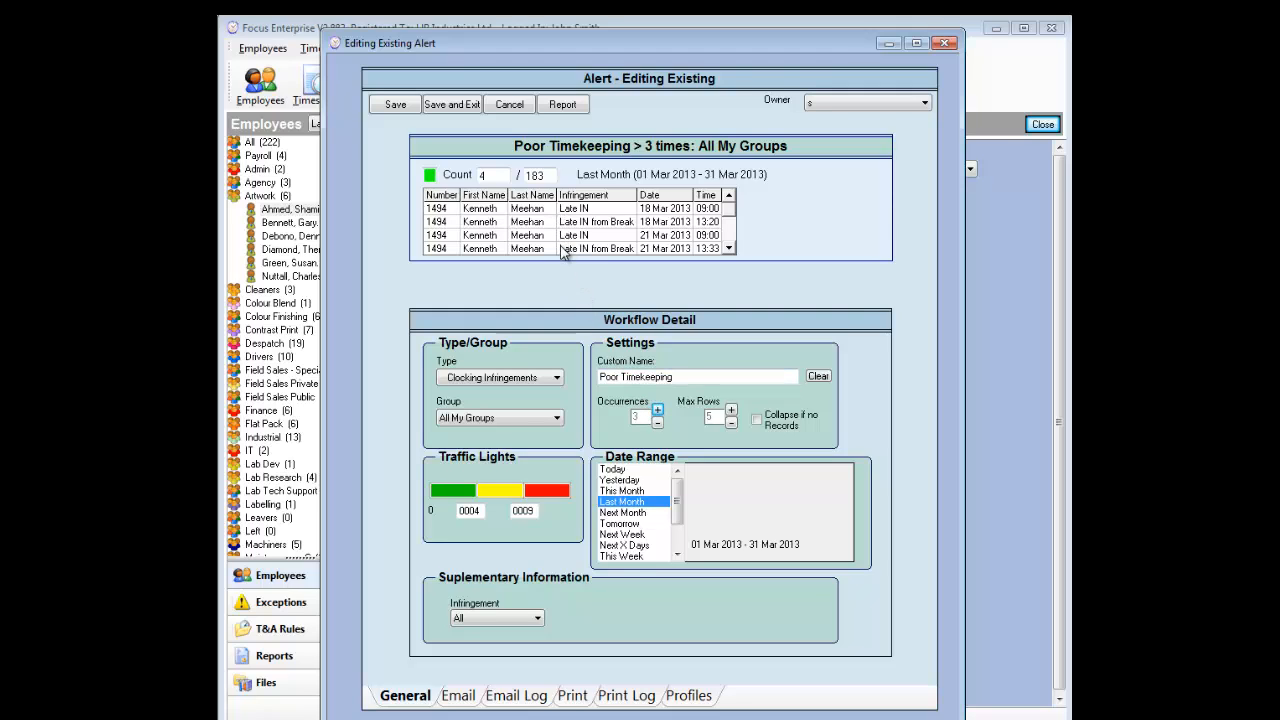
click(658, 423)
click(658, 423)
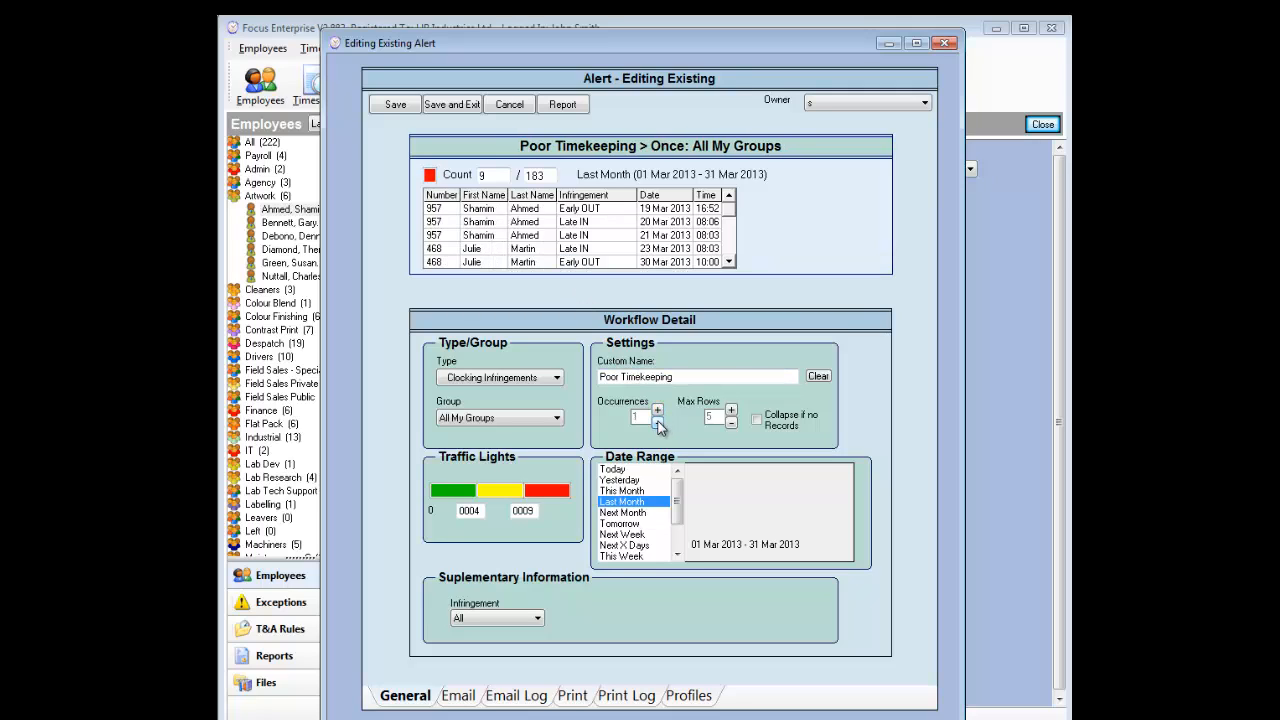
click(658, 423)
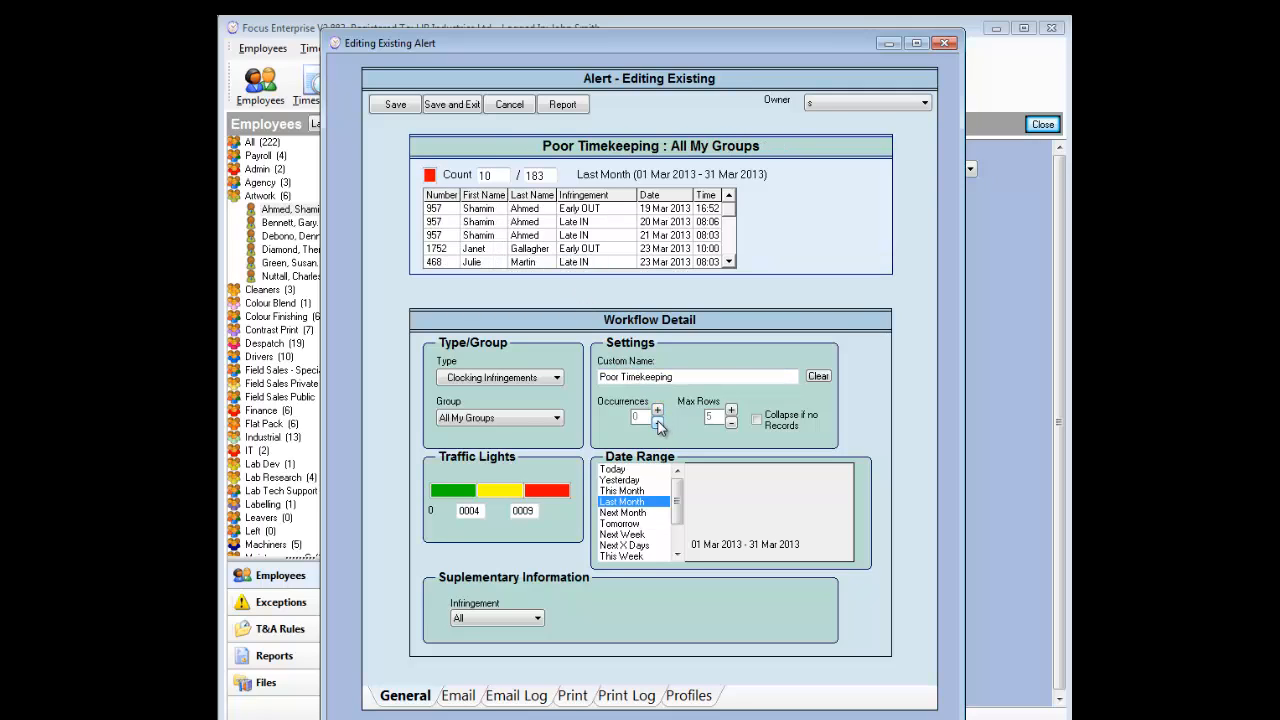
Step: Lower the Max Rows preview to one row, then restore it to five rows
click(731, 424)
click(731, 424)
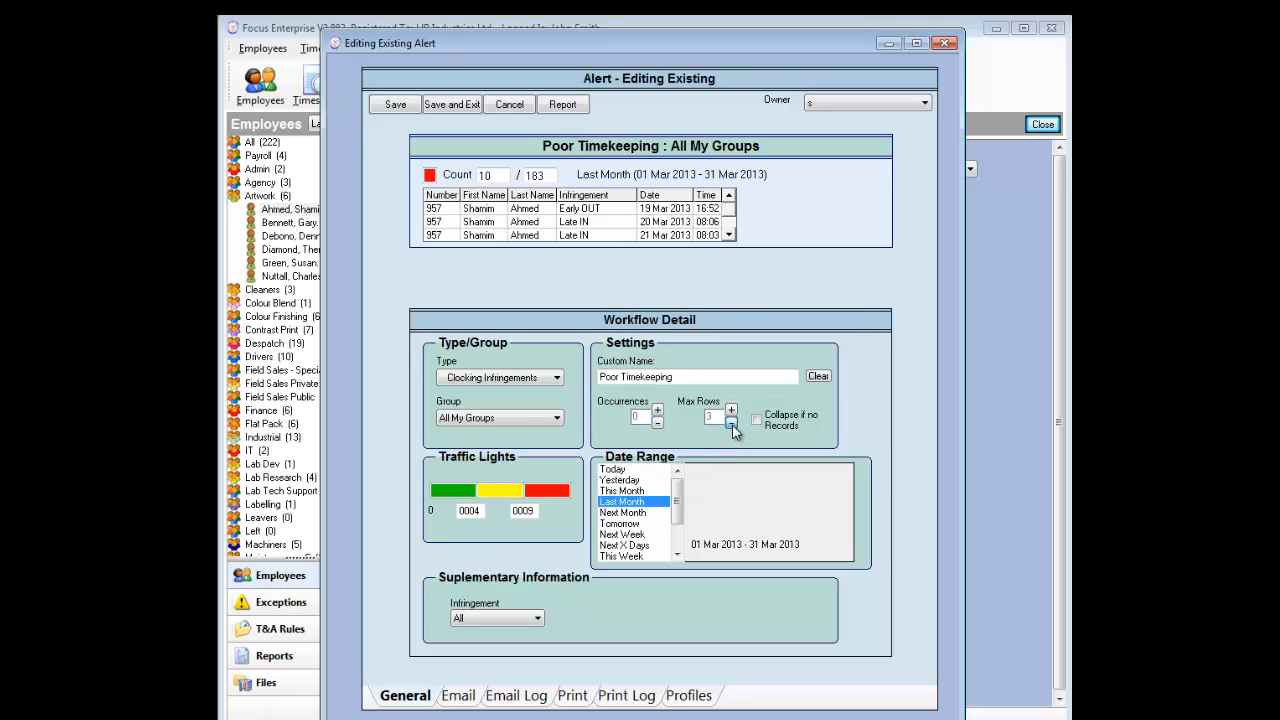
click(731, 424)
click(731, 424)
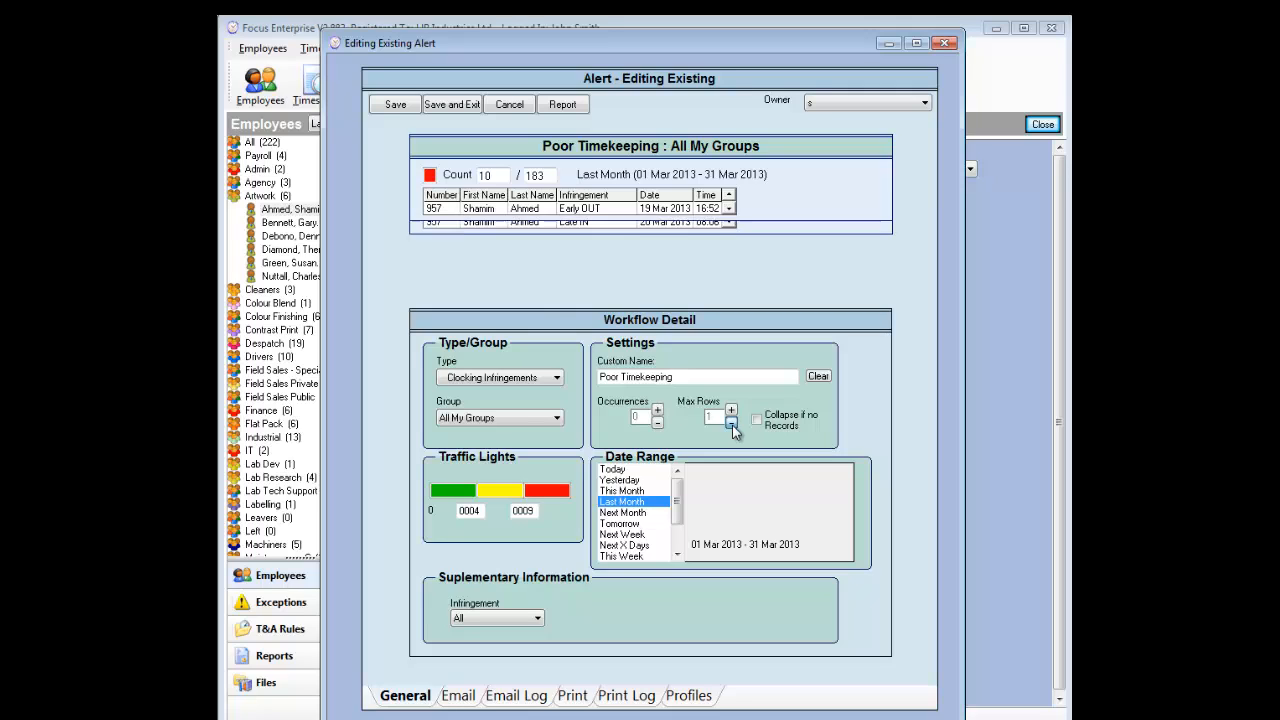
click(731, 412)
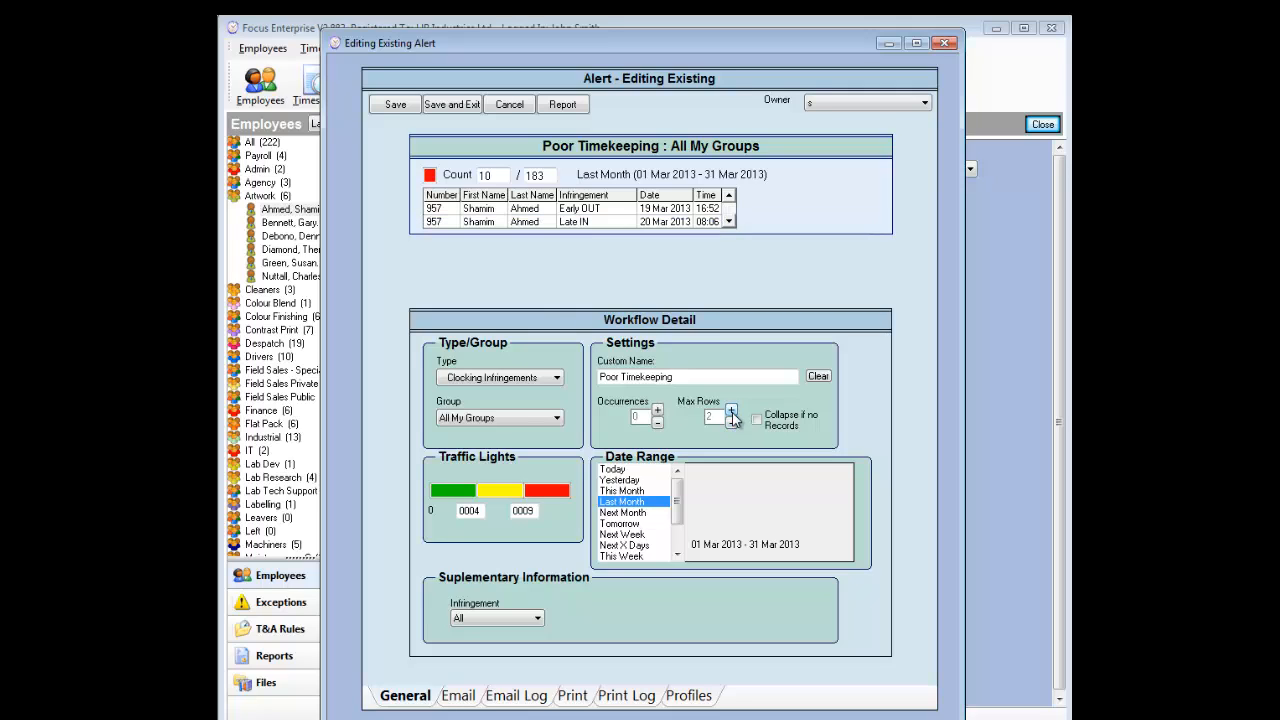
click(731, 412)
click(731, 412)
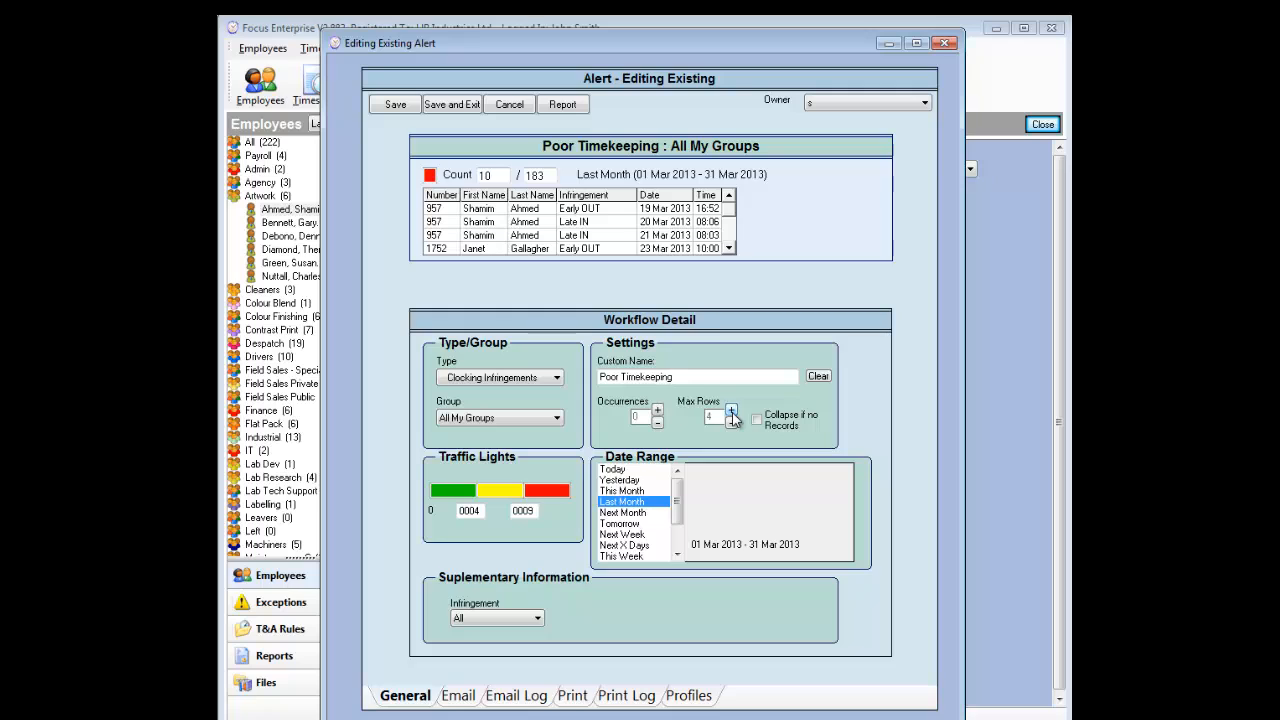
click(731, 412)
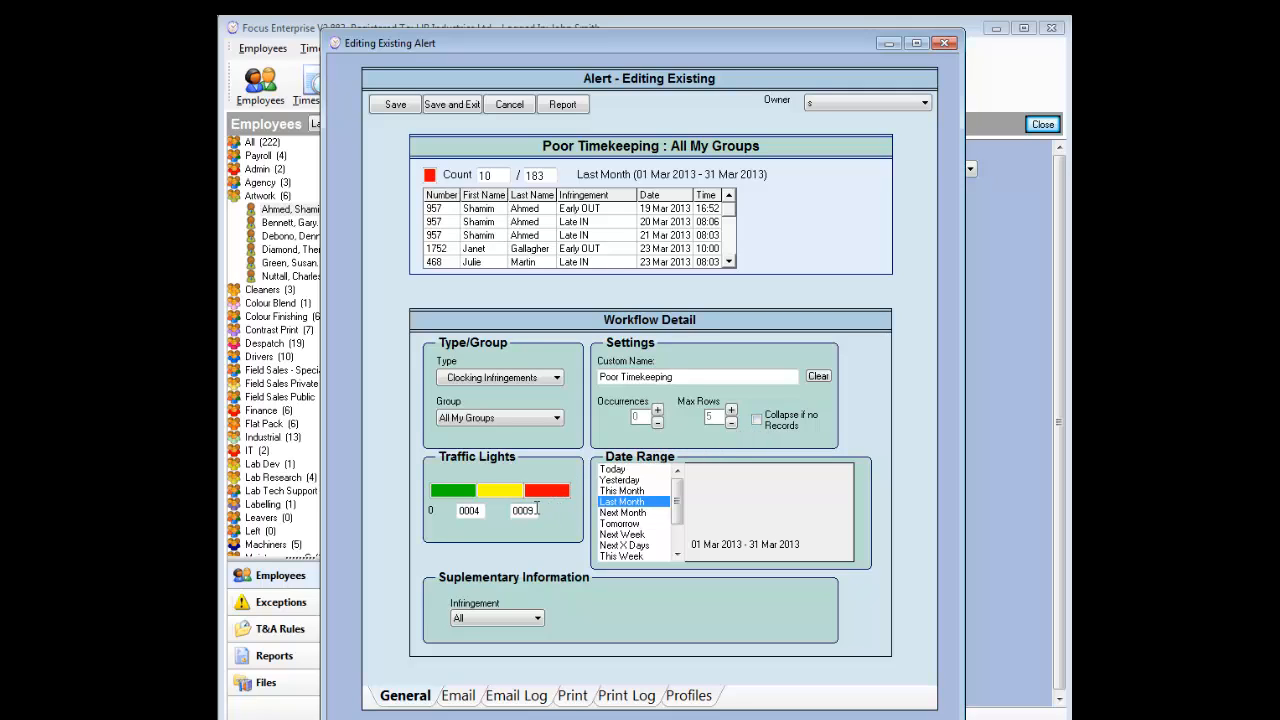
Step: Change the traffic light thresholds so they read 11 and 19, leaving the Infringement filter on All
drag(538, 510, 508, 507)
text(15)
drag(484, 512, 452, 518)
text(1)
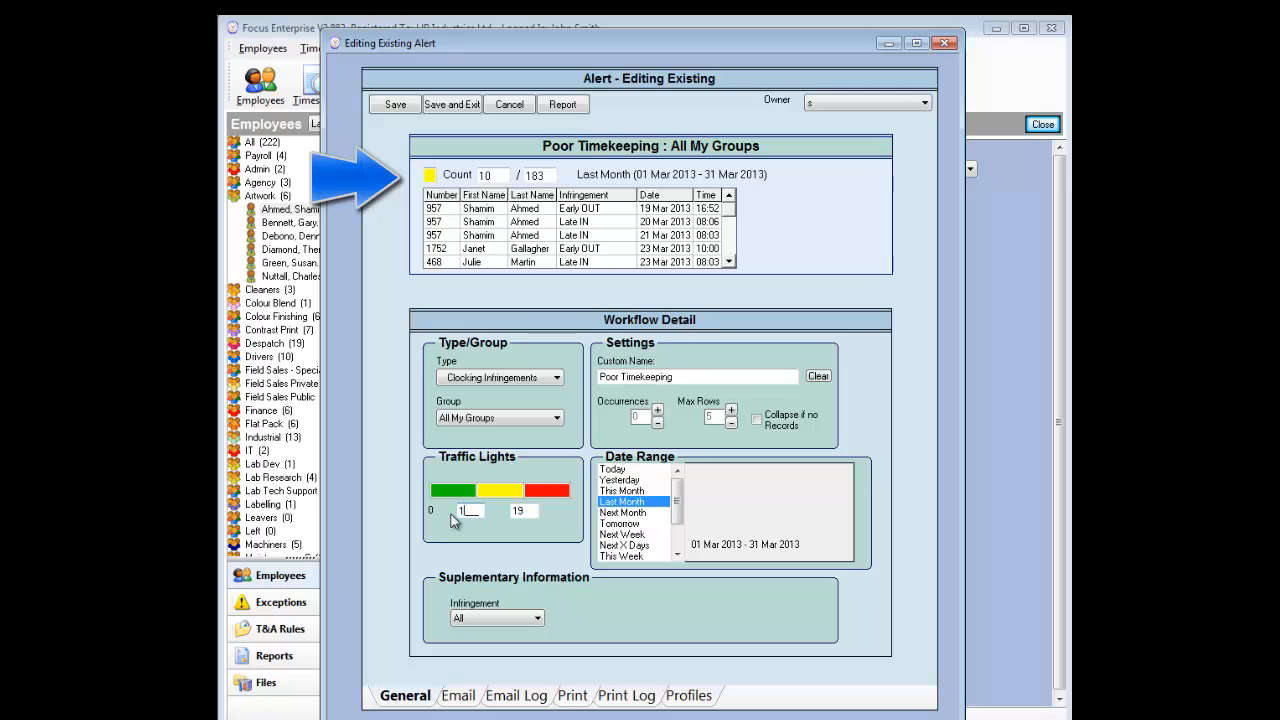
text(1)
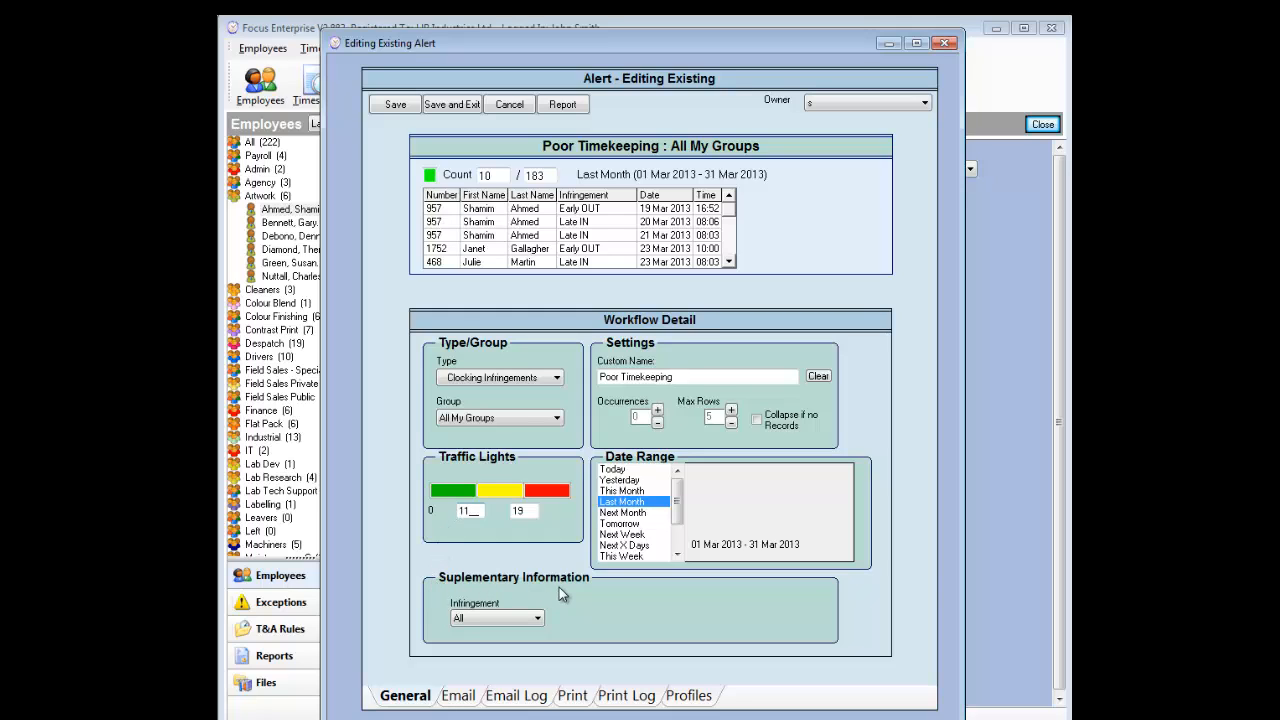
click(539, 619)
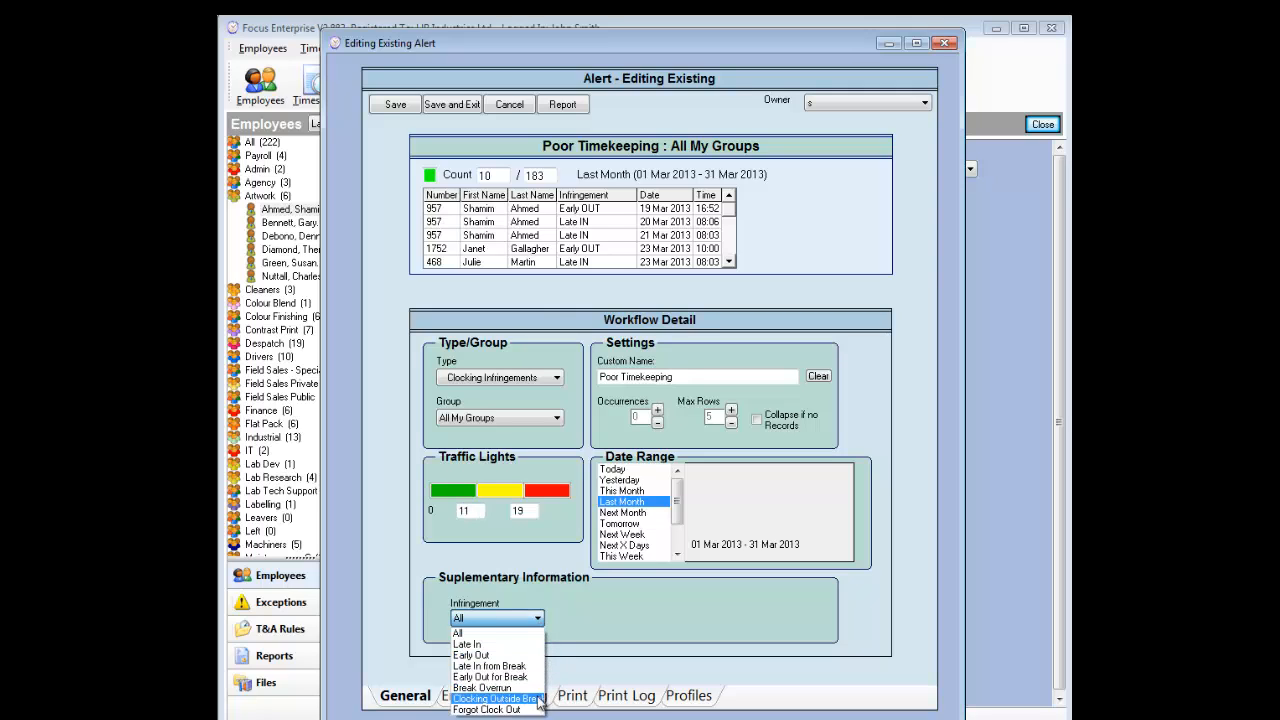
click(523, 639)
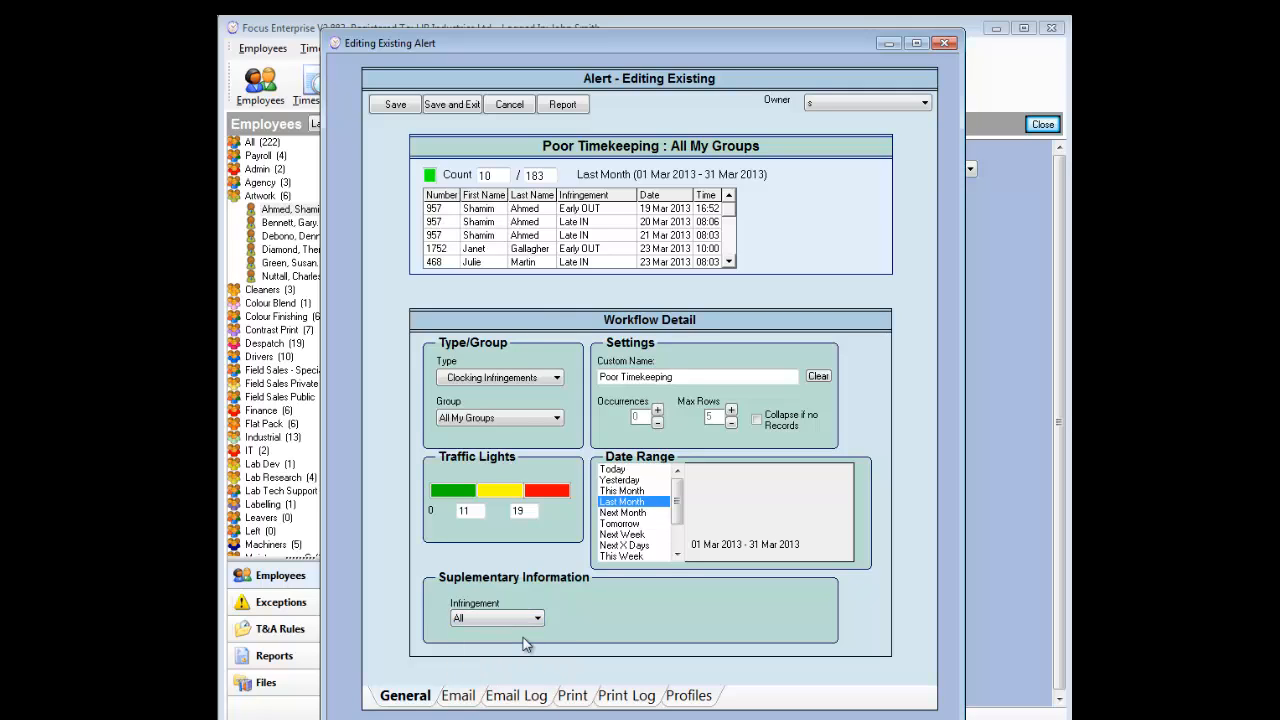
Step: Switch the alert type to Absence Type and review the available absence types
click(557, 379)
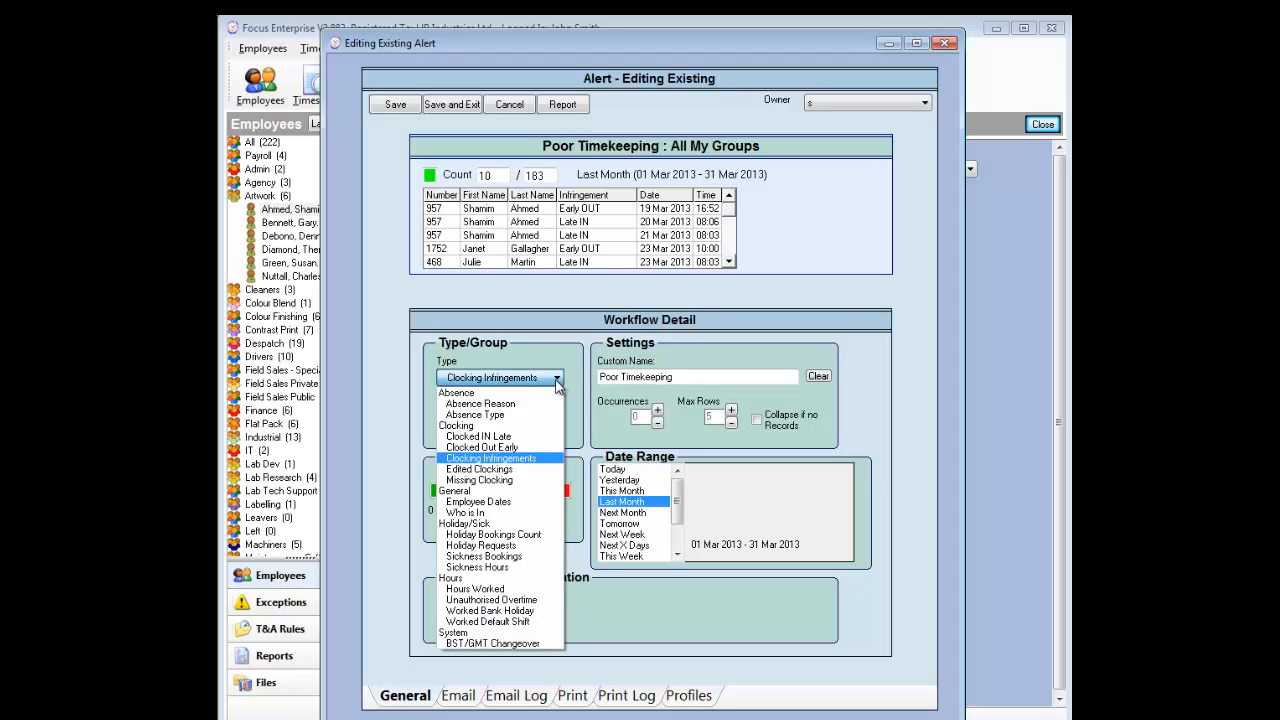
click(556, 414)
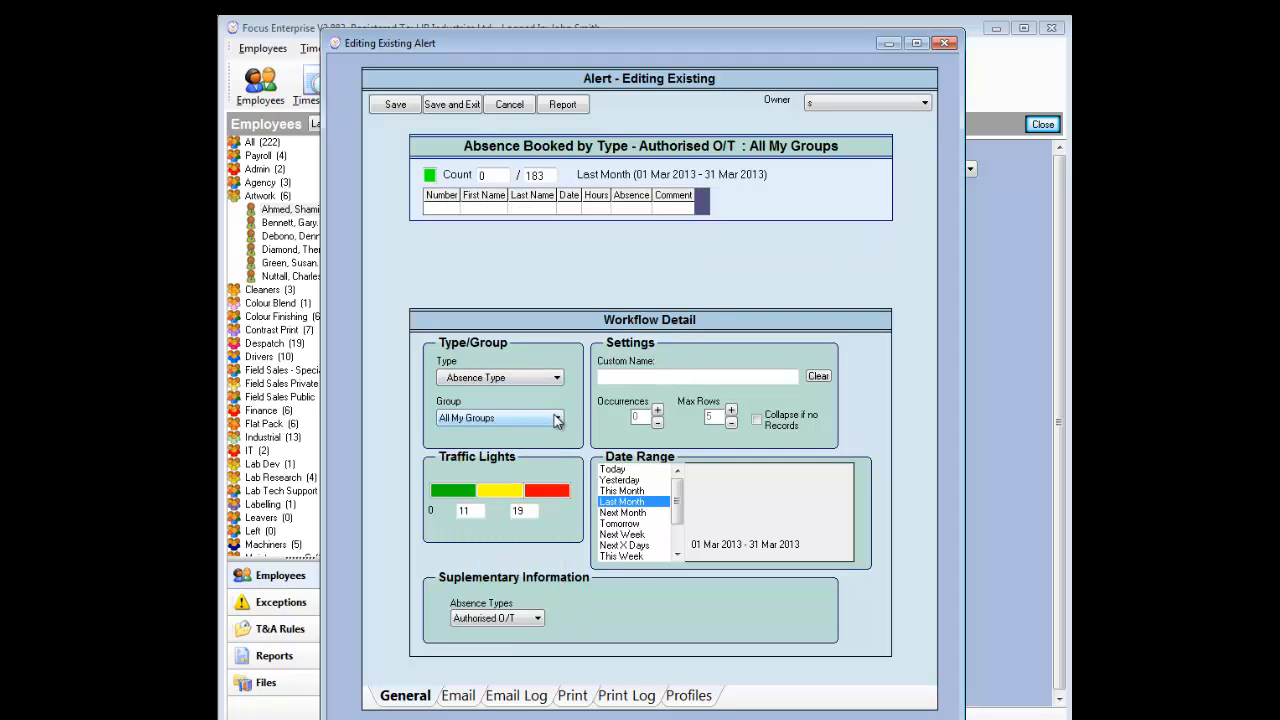
click(537, 618)
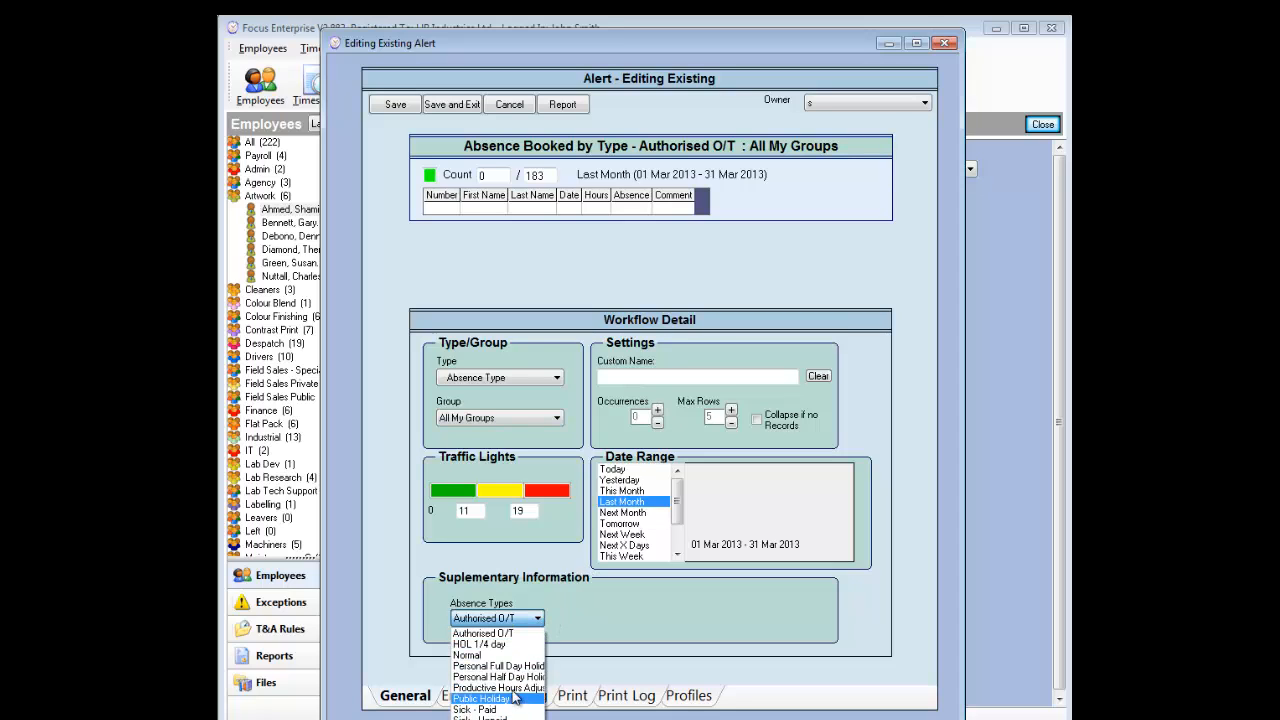
click(524, 620)
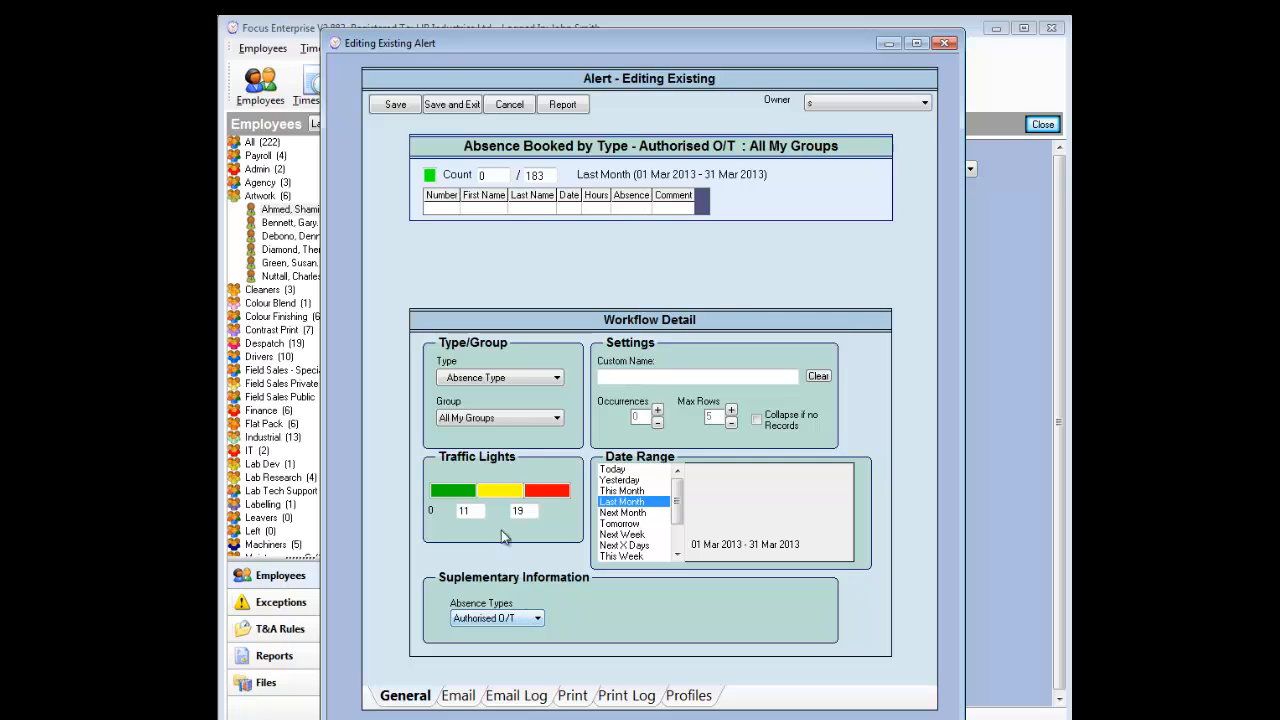
Step: Change the type to Absence Reason and filter it to Back Problems
click(557, 378)
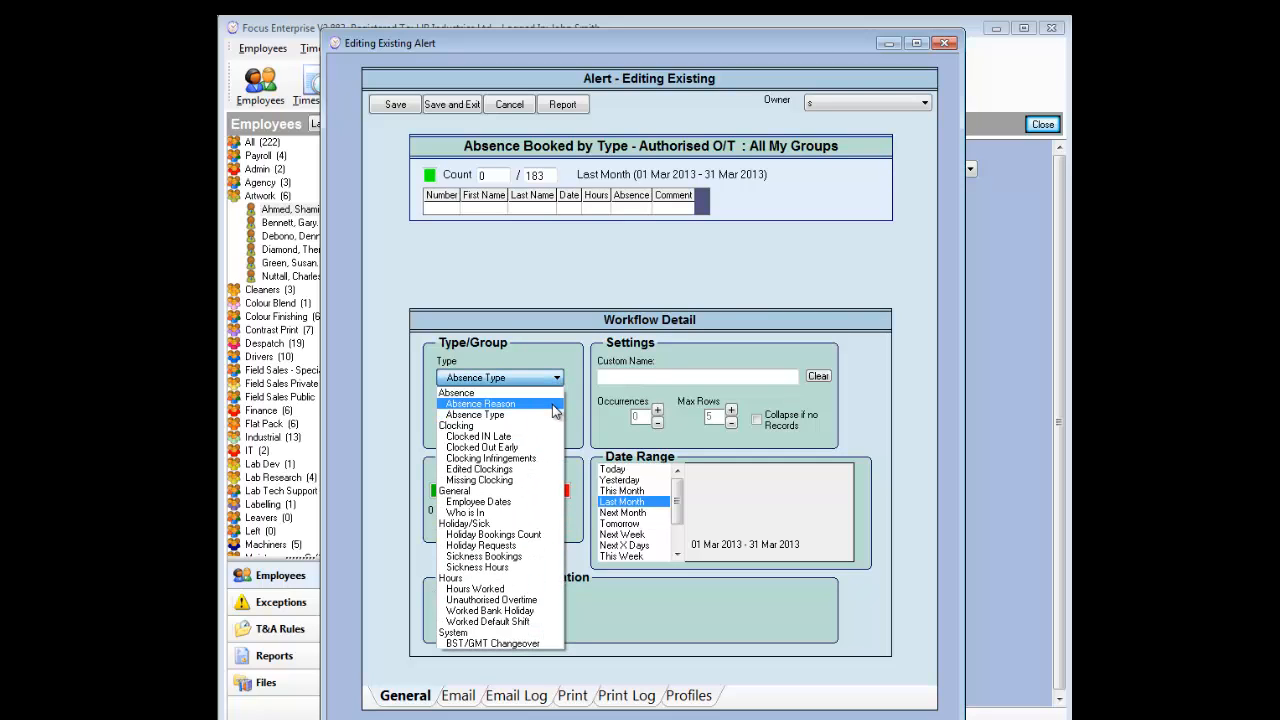
click(553, 406)
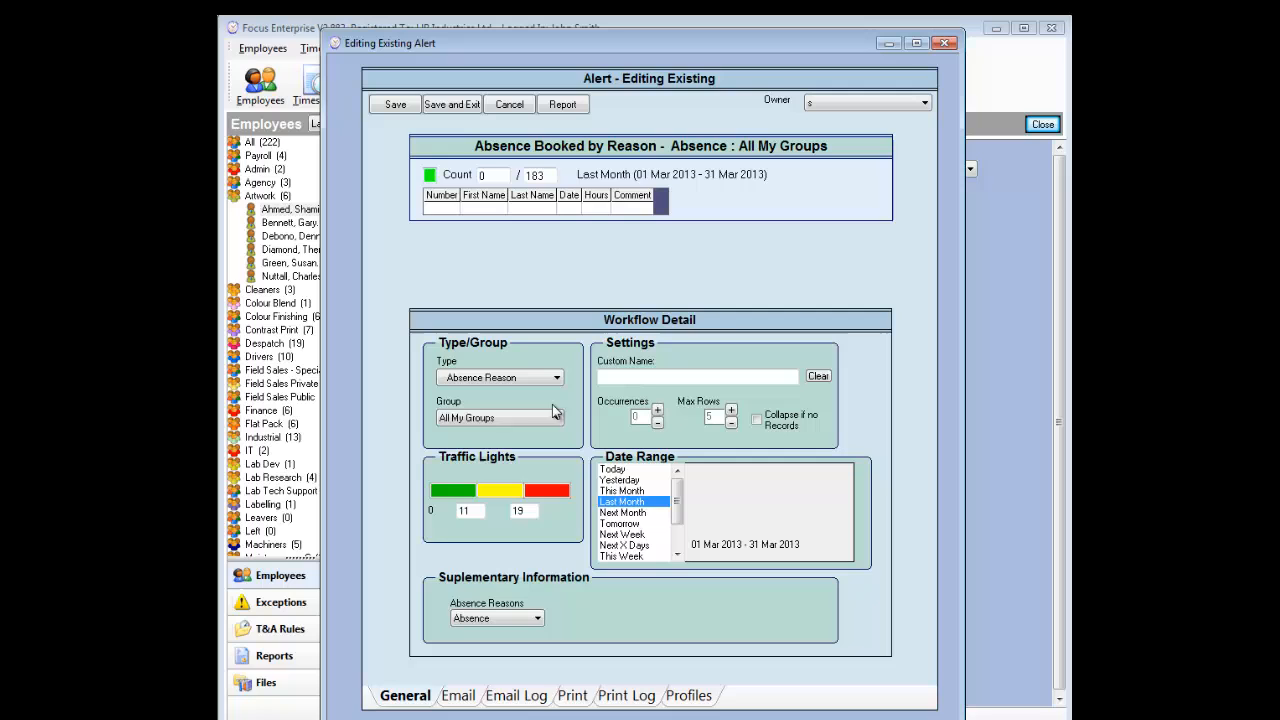
click(539, 620)
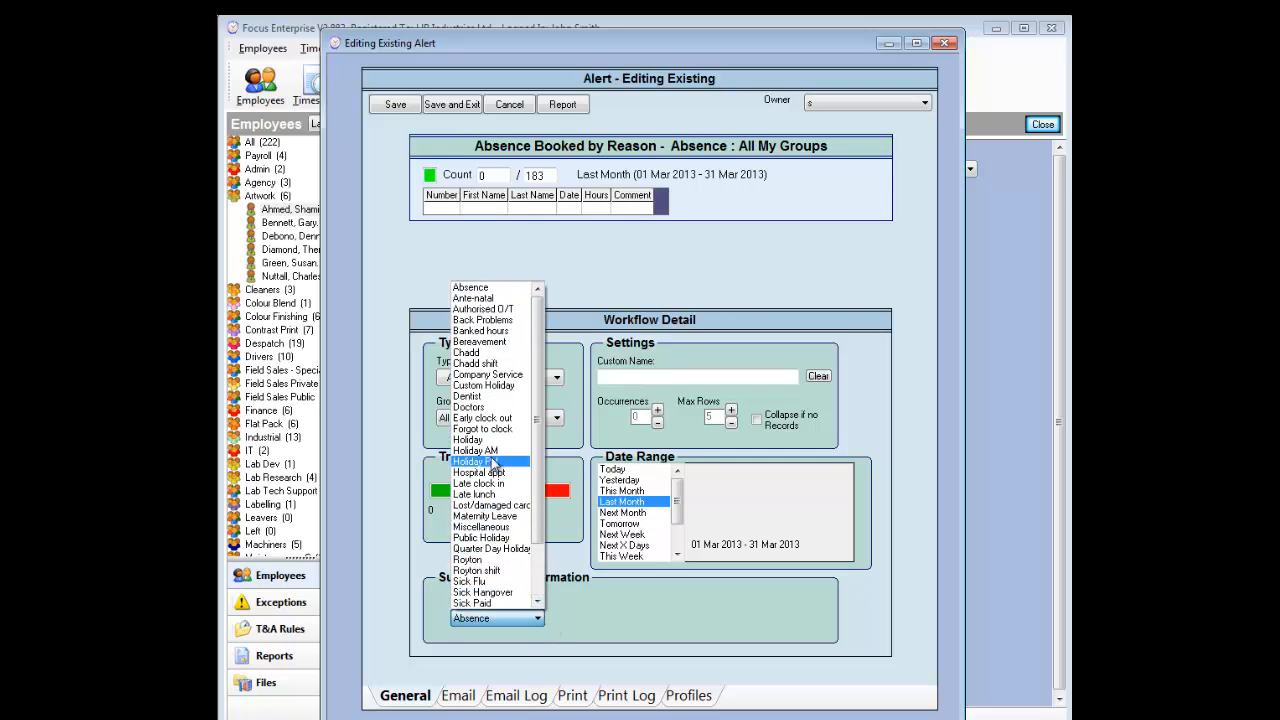
click(498, 322)
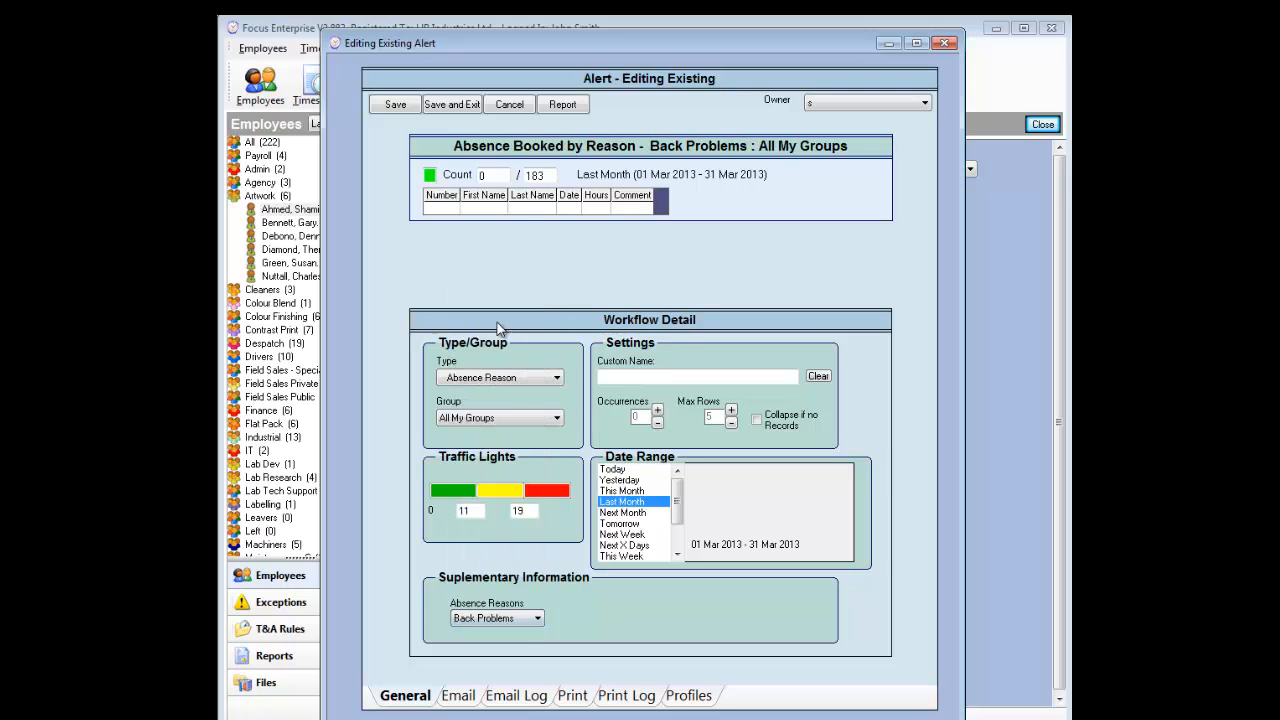
click(556, 379)
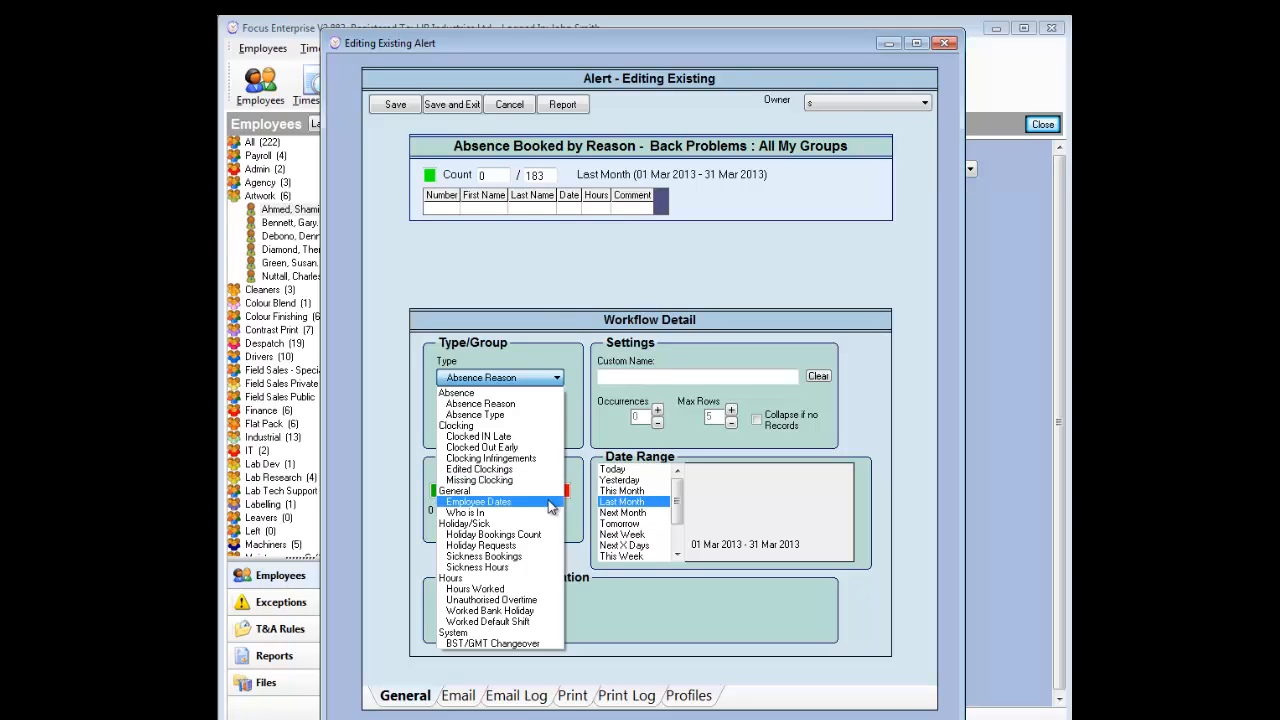
Step: Set the alert type to Employee Dates with the Birth Day date field
click(548, 502)
click(537, 619)
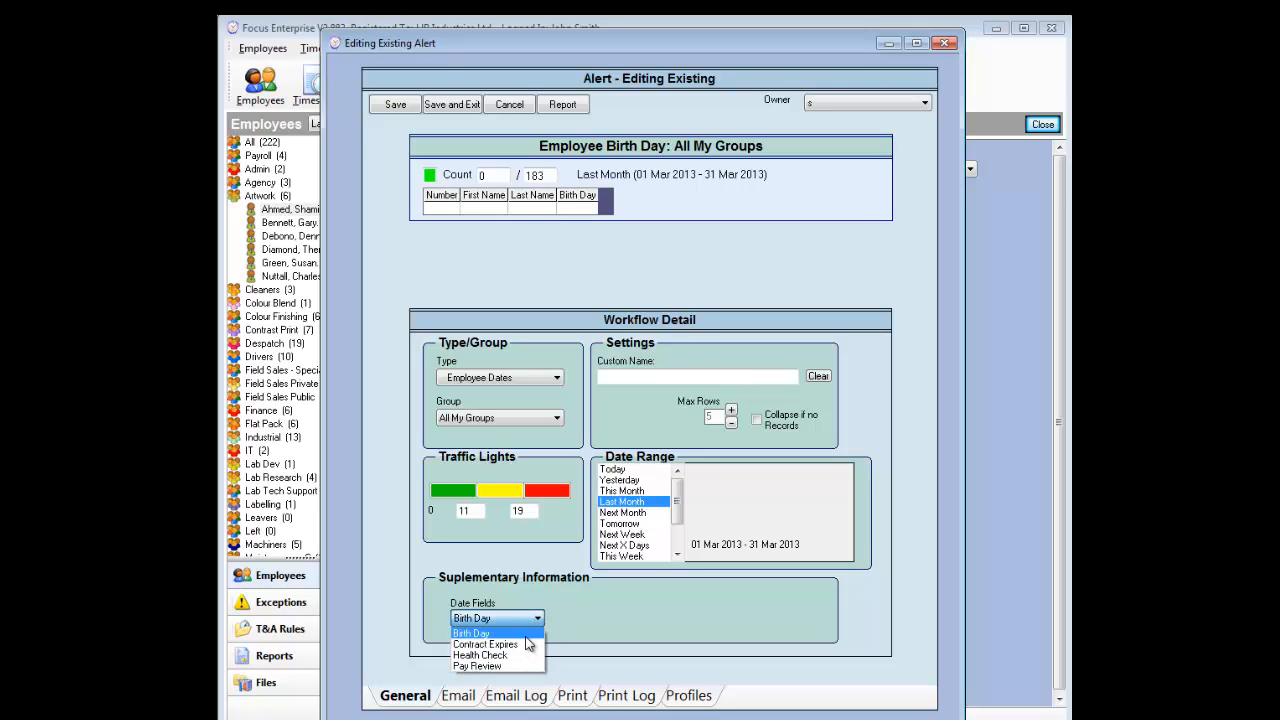
click(527, 636)
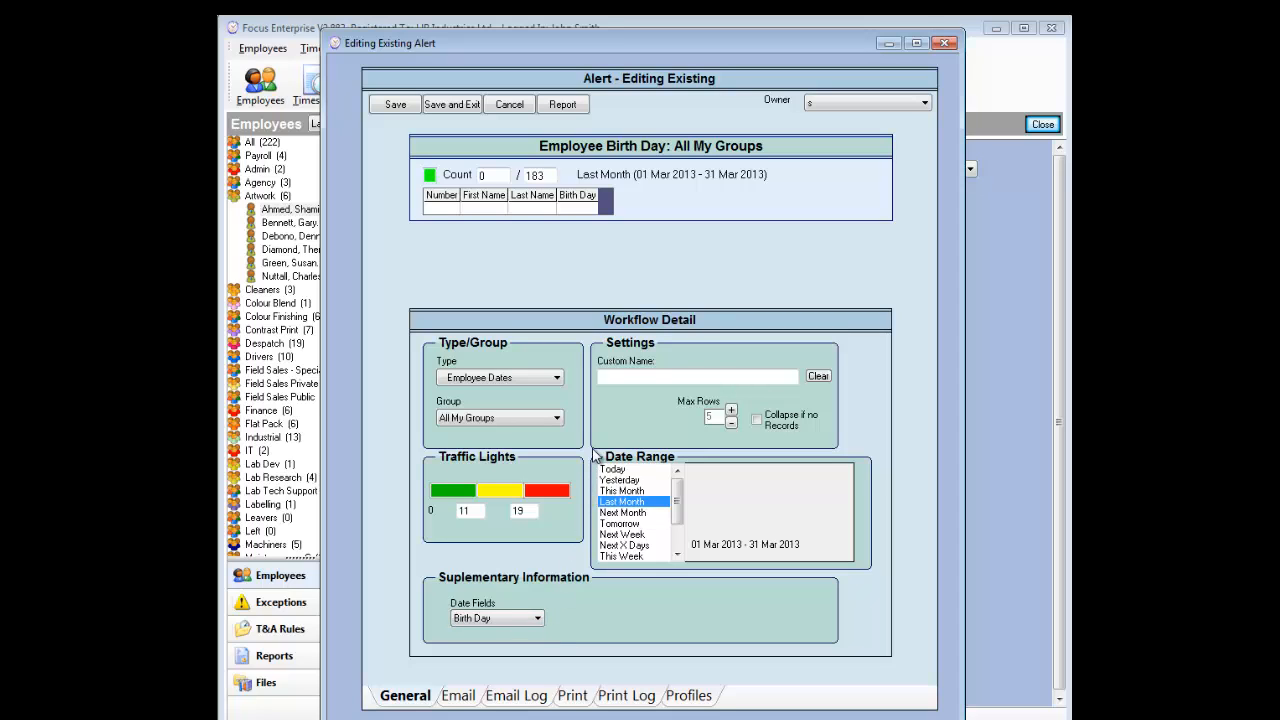
click(557, 378)
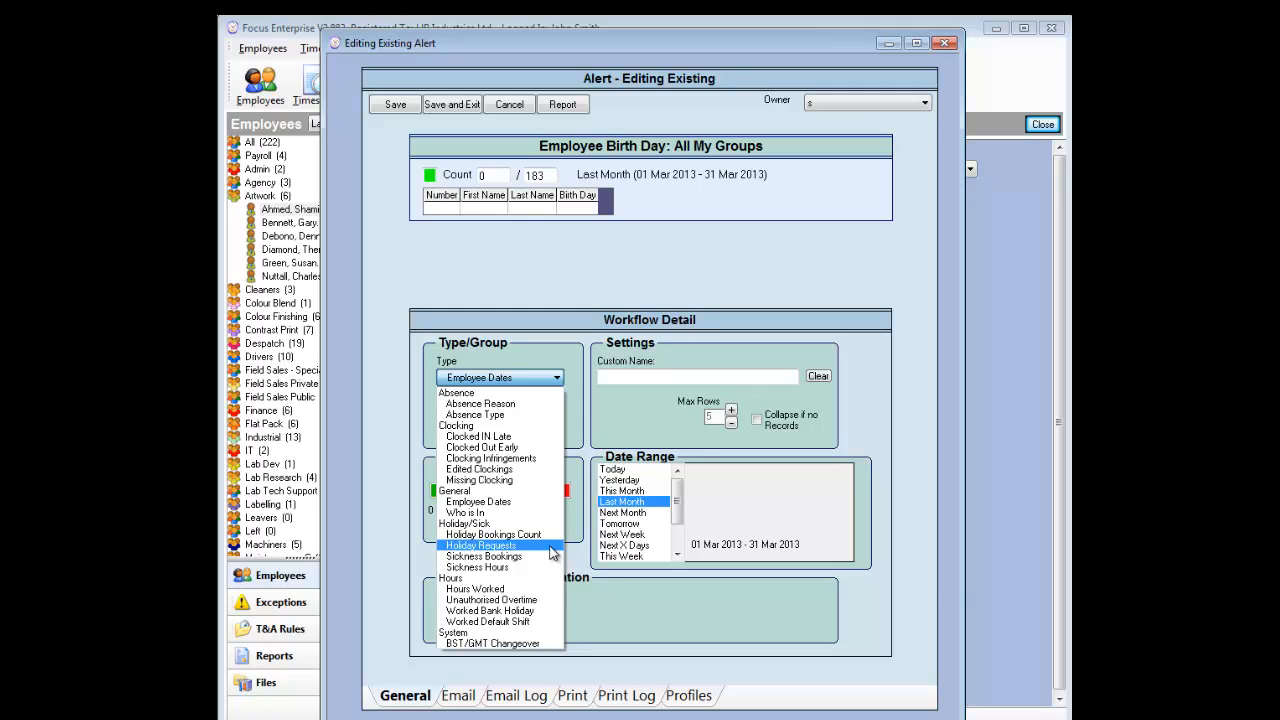
Step: Configure an Hours Worked alert for rate OTx1.5 with relation >= 01:00
click(548, 591)
click(532, 620)
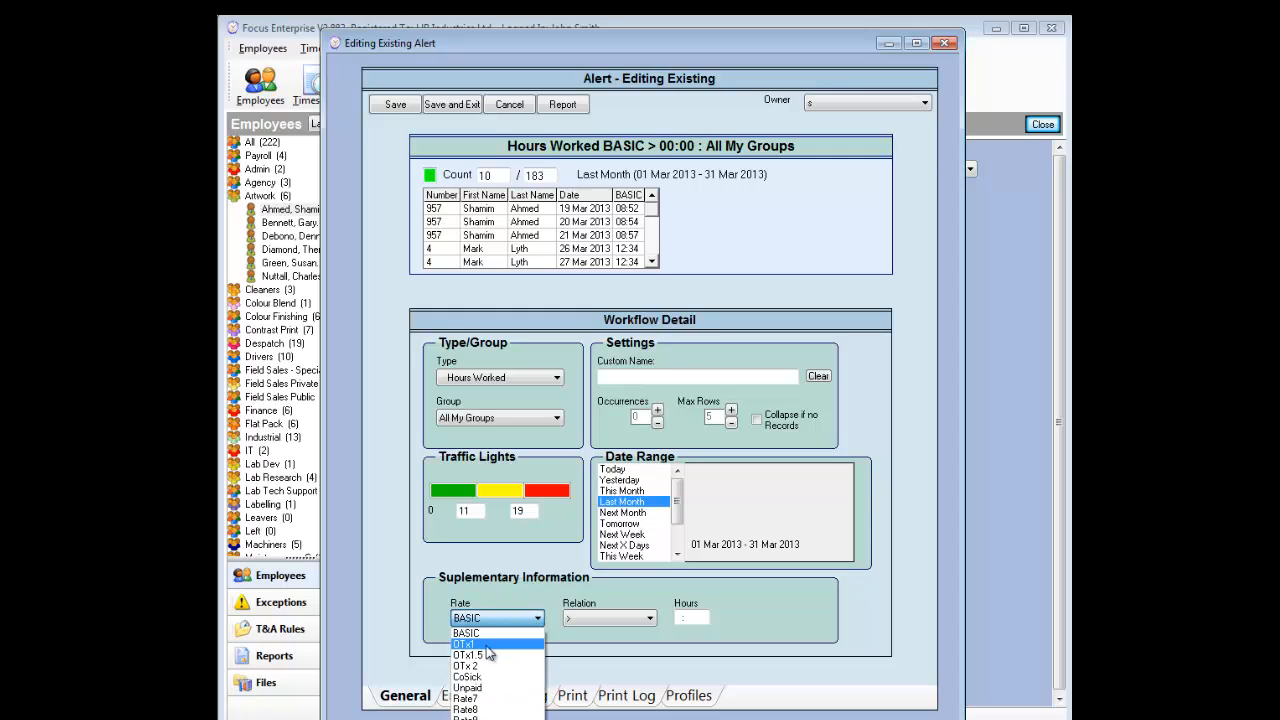
click(488, 655)
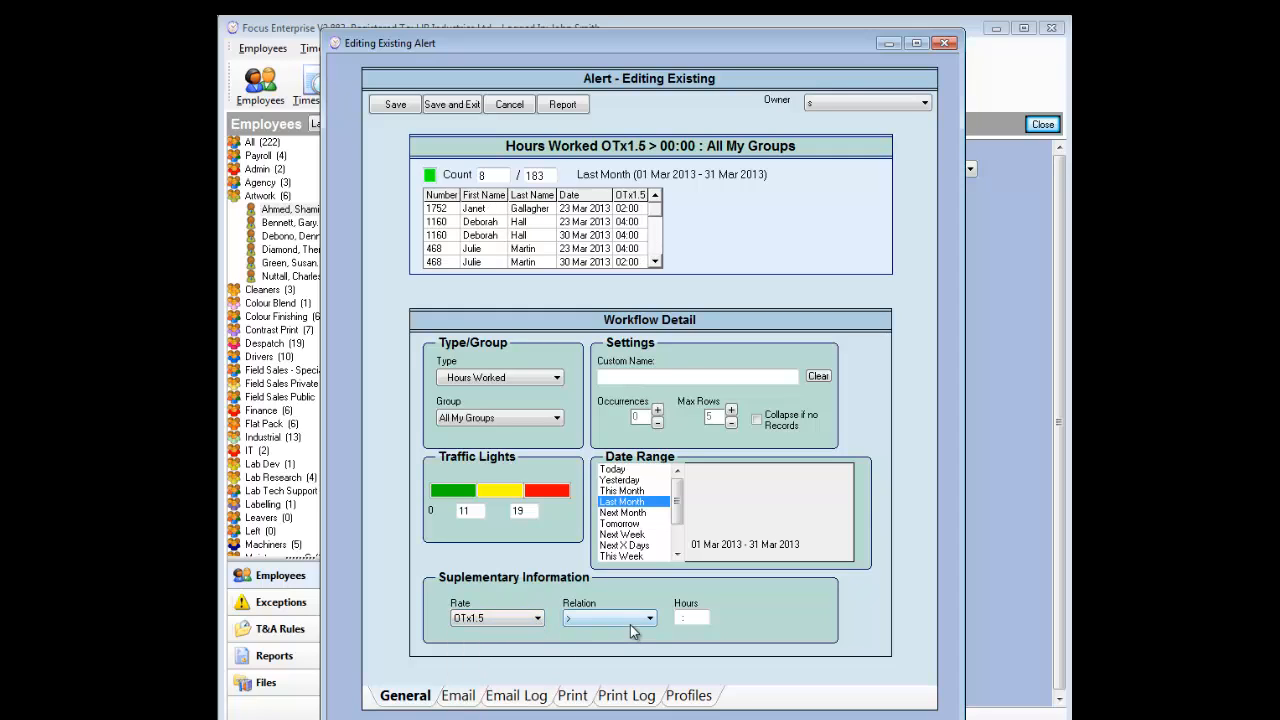
click(630, 618)
click(625, 650)
click(675, 620)
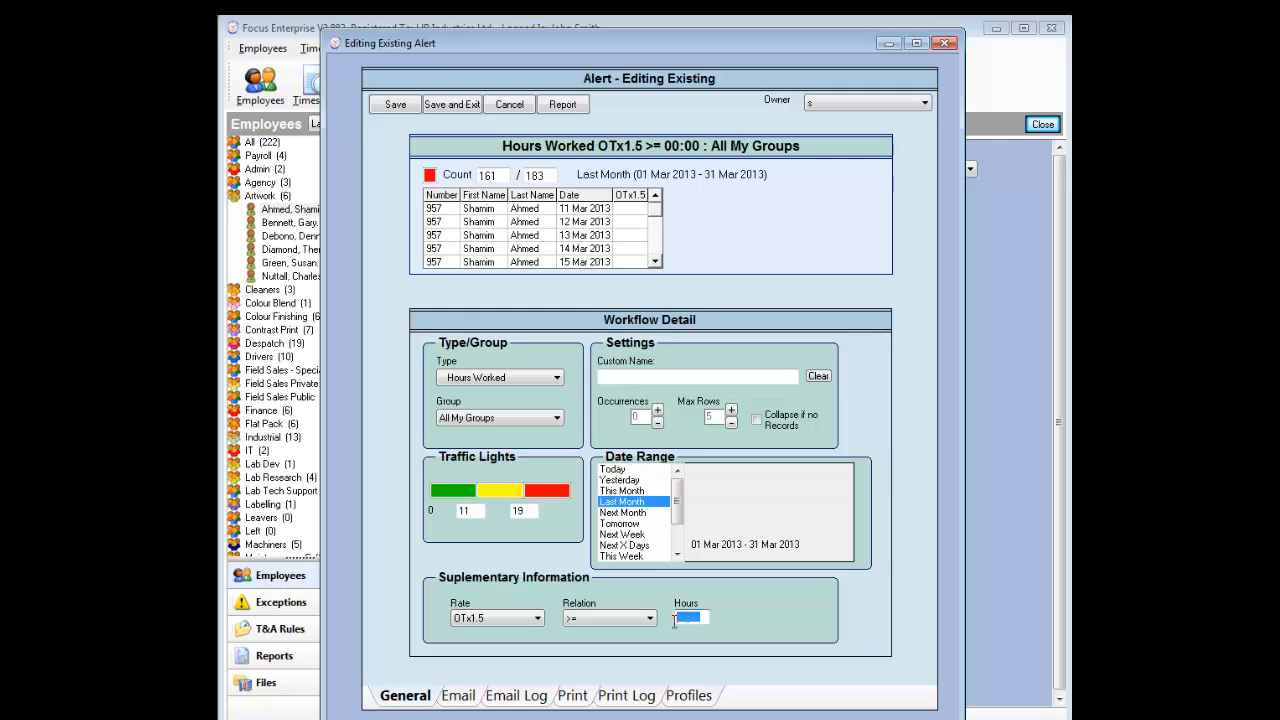
text(0100)
click(555, 379)
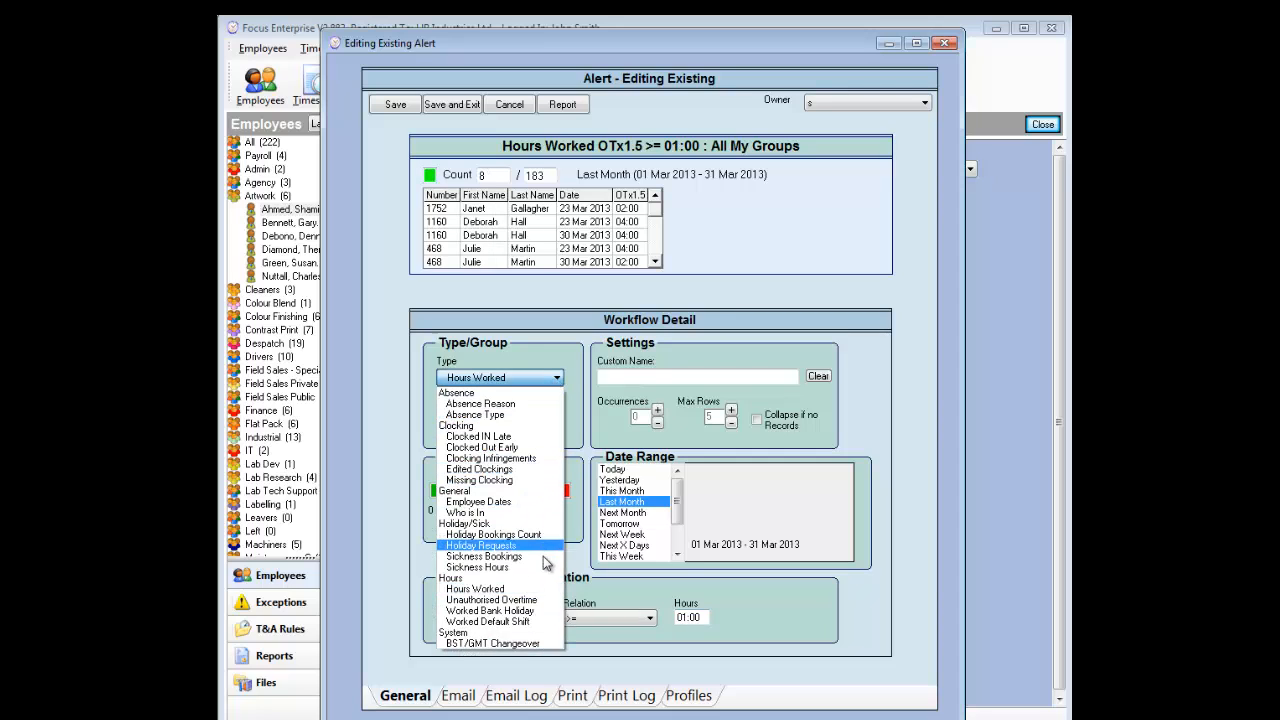
click(542, 661)
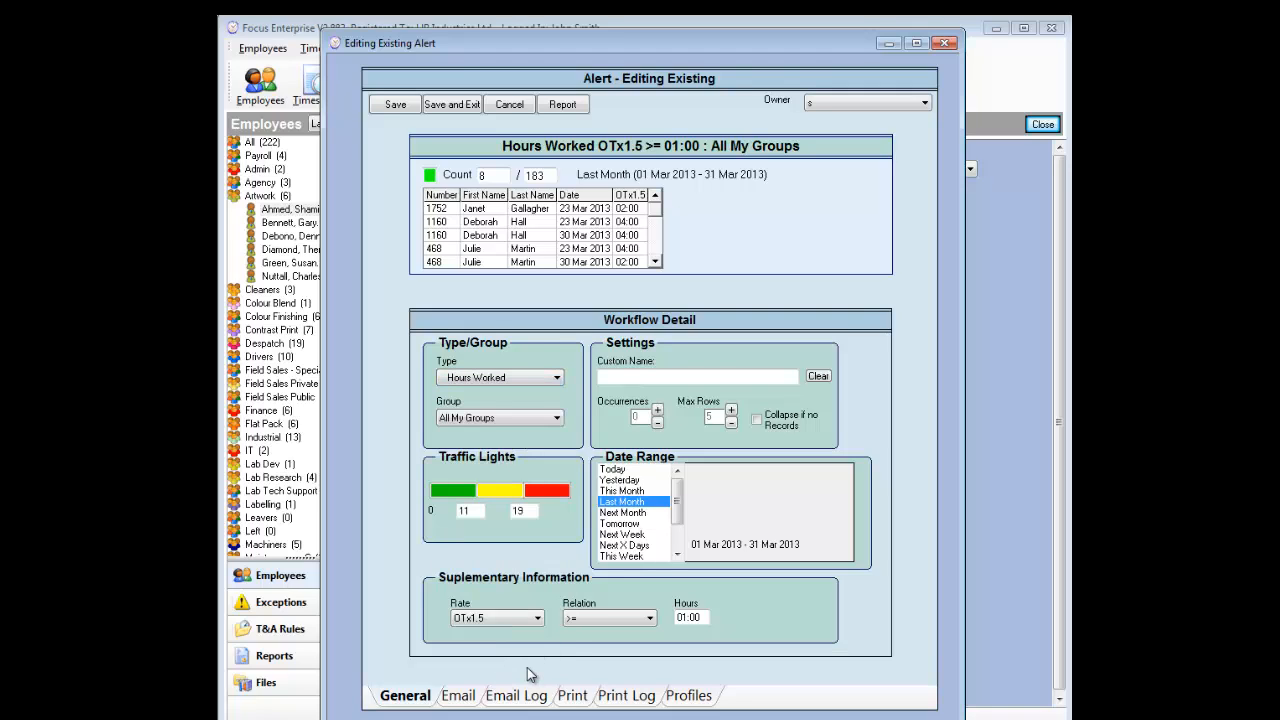
Step: Review the alert's Email and Print settings, then close the Editing Existing Alert dialog
click(471, 697)
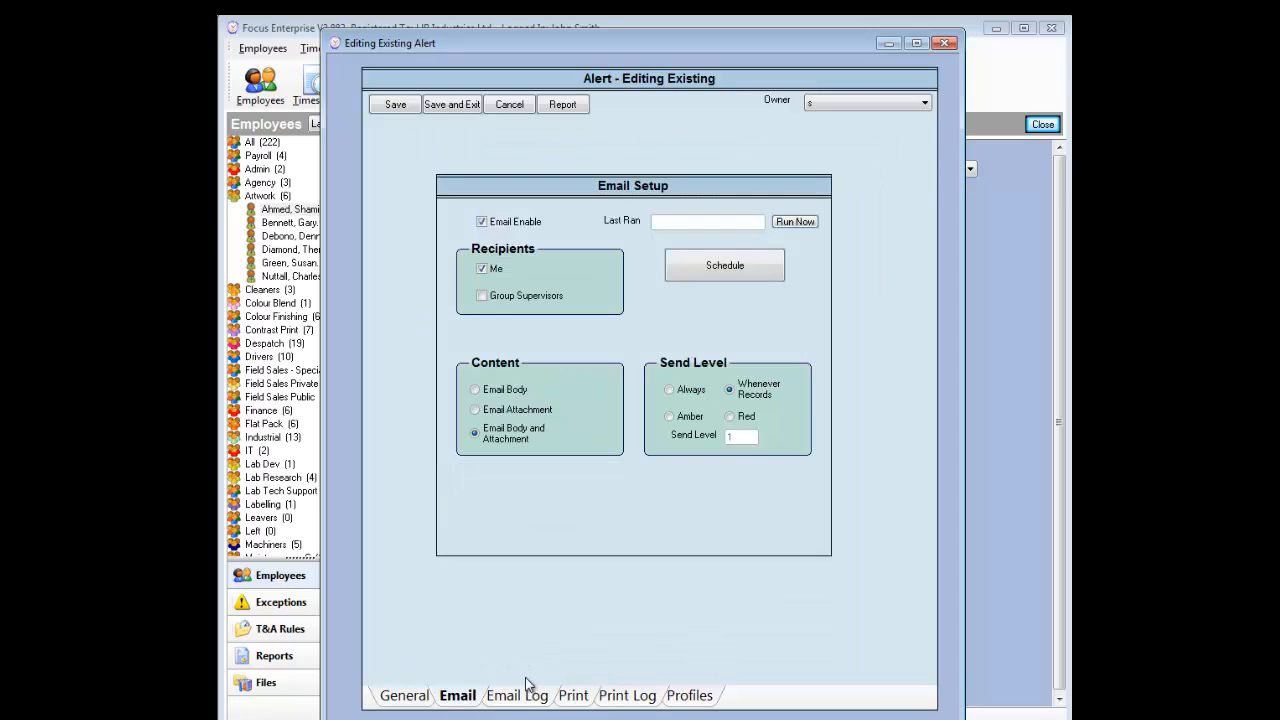
click(572, 696)
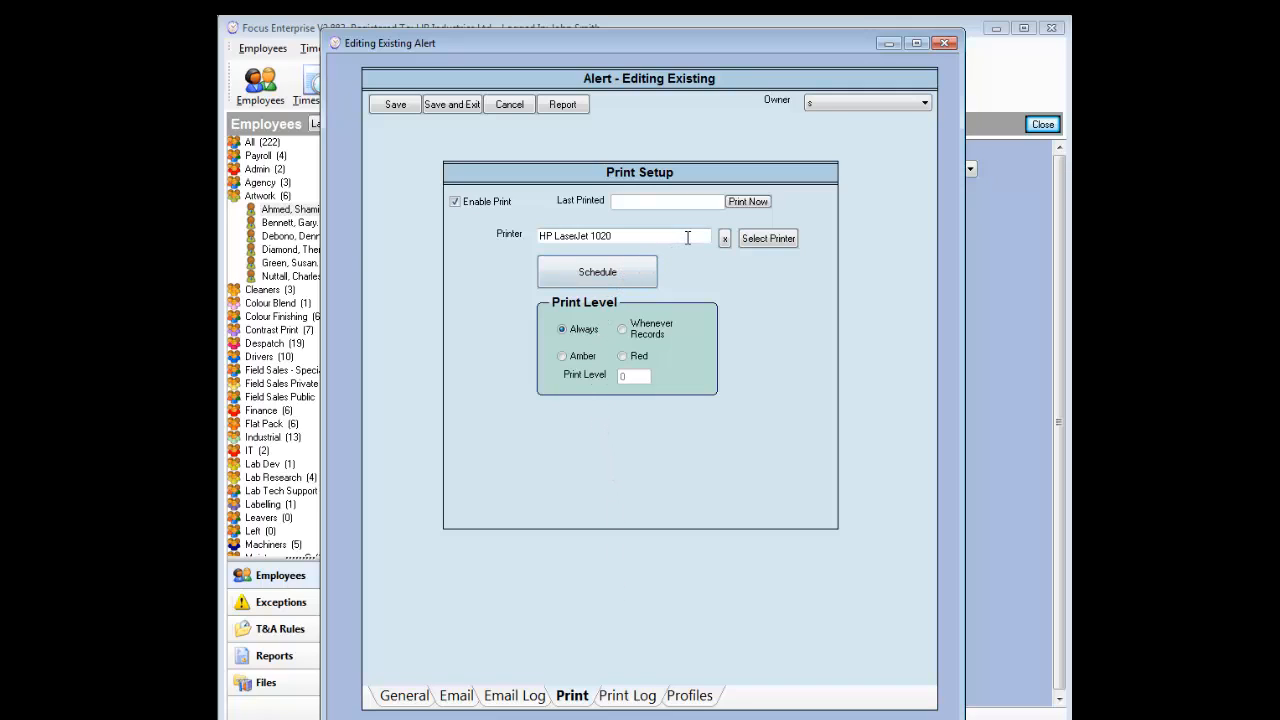
click(945, 45)
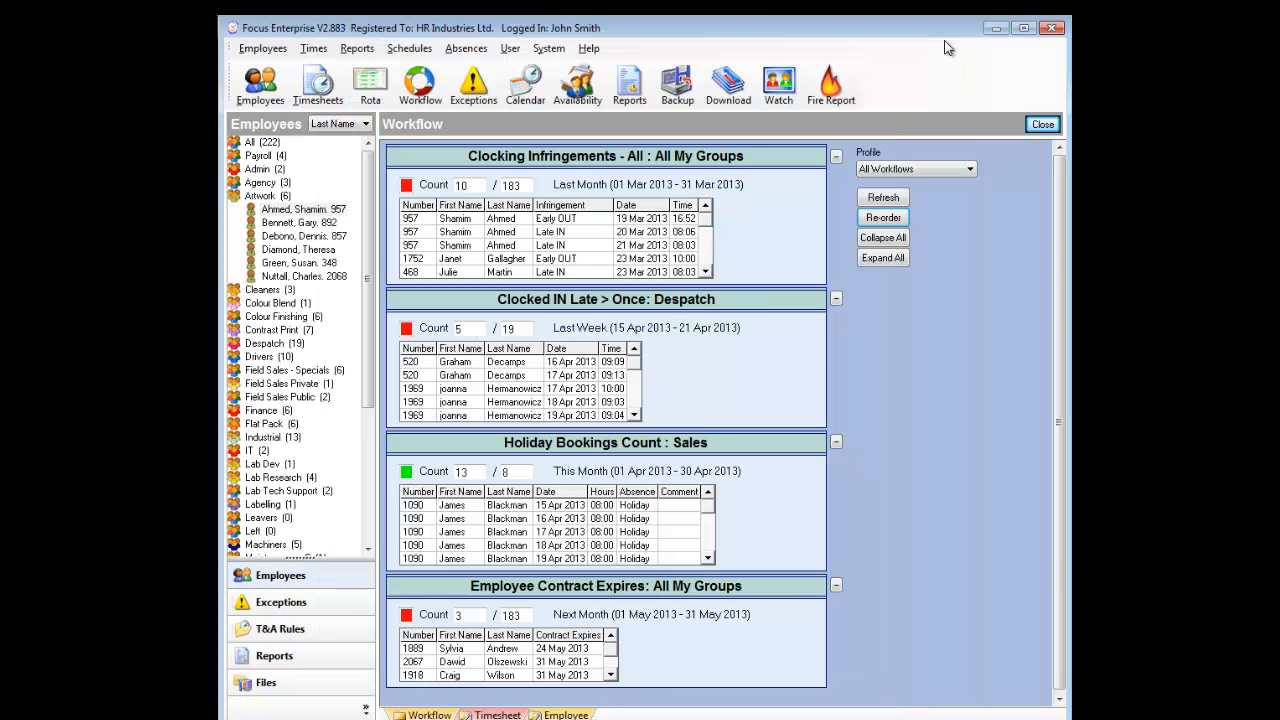